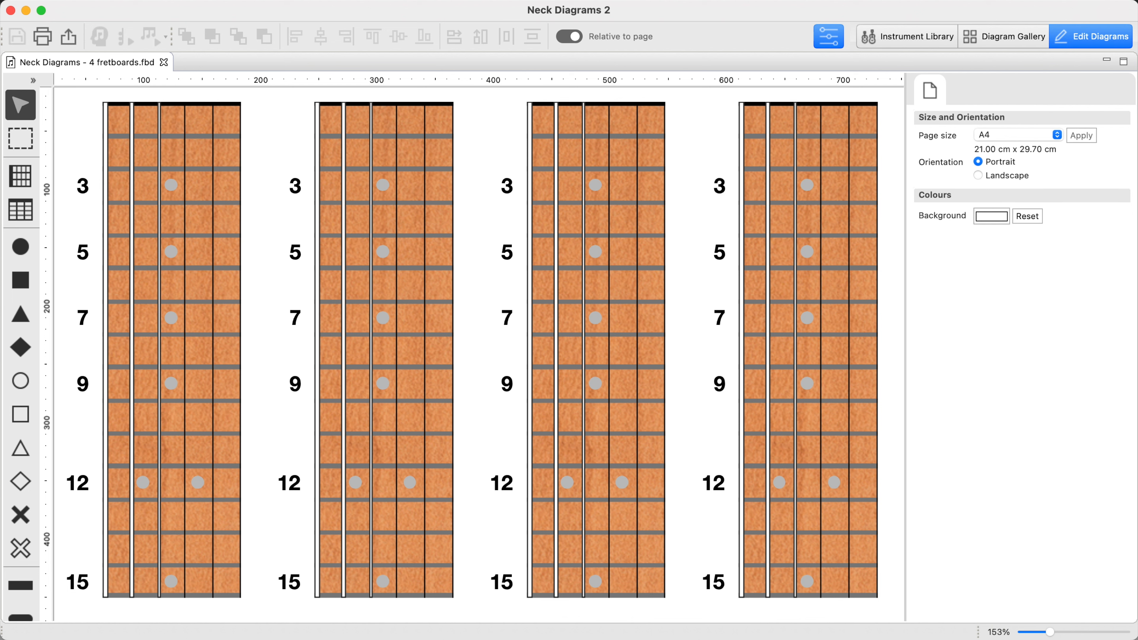
# Place solid dots on the first fretboard at sixth-string frets 5 and 8, fifth-string frets 4, 7 and 8, and fourth-string fret 6
pyautogui.press('r')
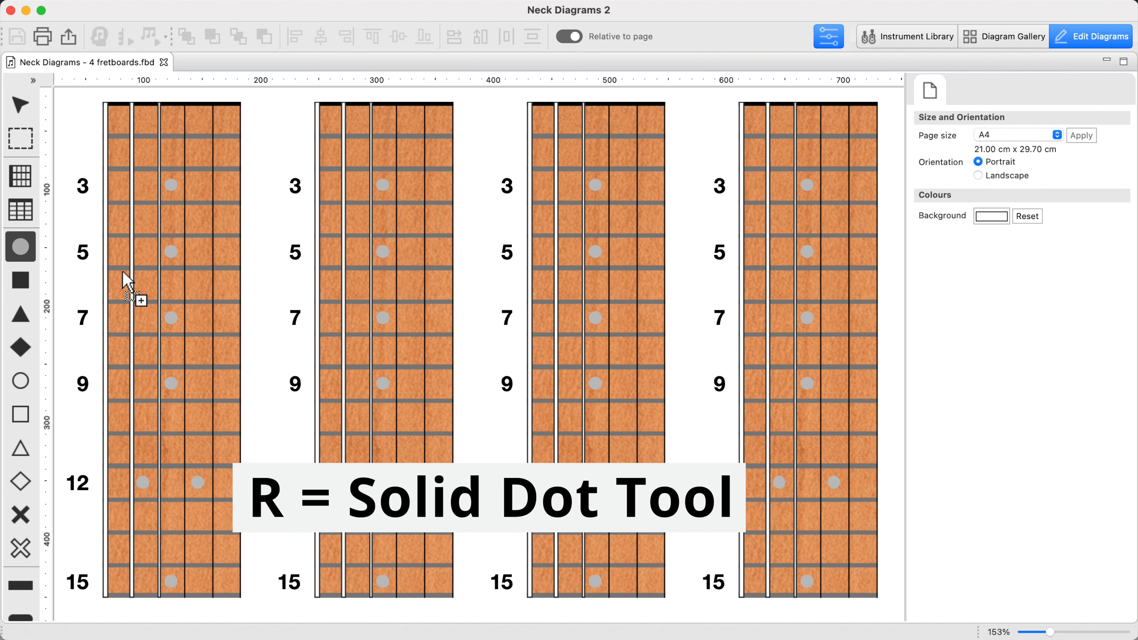
pyautogui.click(113, 252)
pyautogui.click(112, 352)
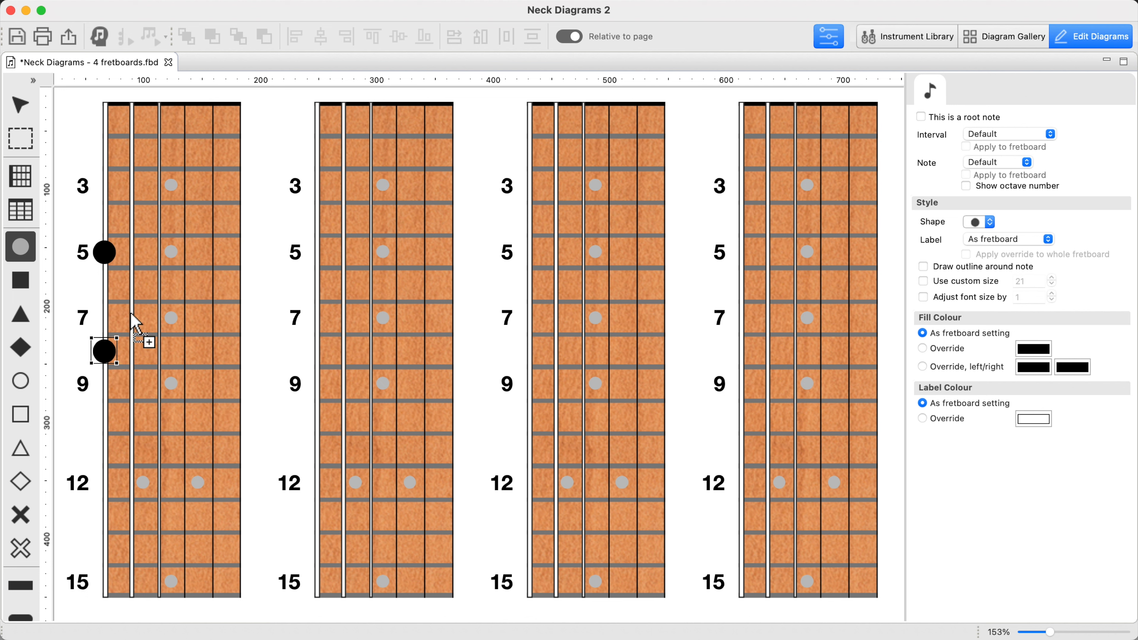
pyautogui.click(133, 220)
pyautogui.click(134, 317)
pyautogui.click(135, 351)
pyautogui.click(168, 287)
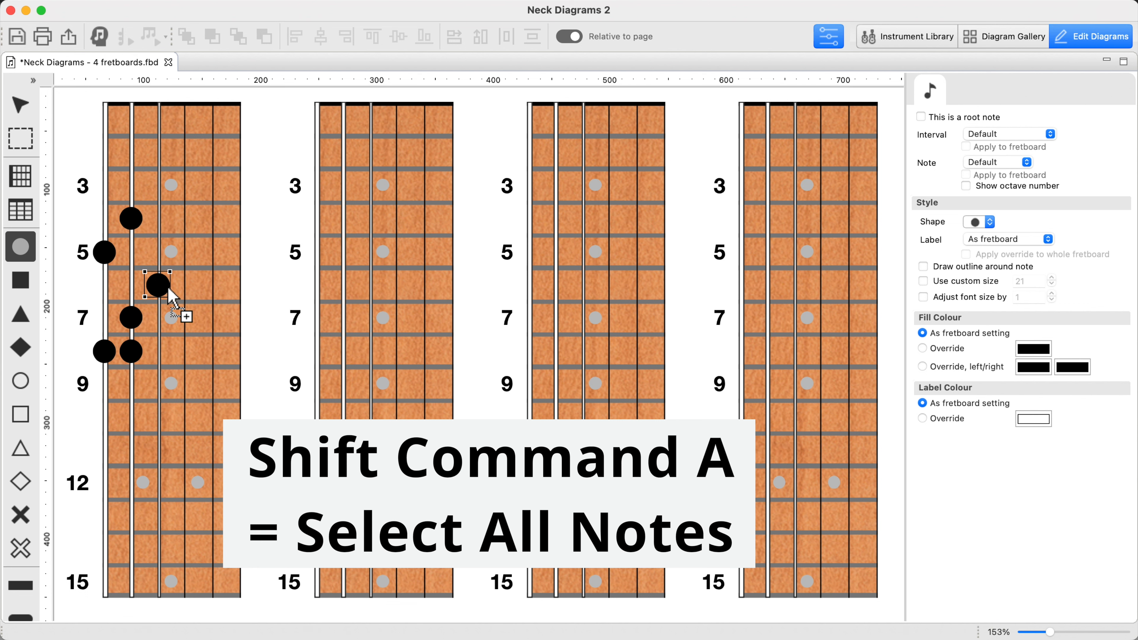
# Select all the notes on the first fretboard and delete them
pyautogui.press('Escape')
pyautogui.click(215, 305)
pyautogui.press('shift+super+a')
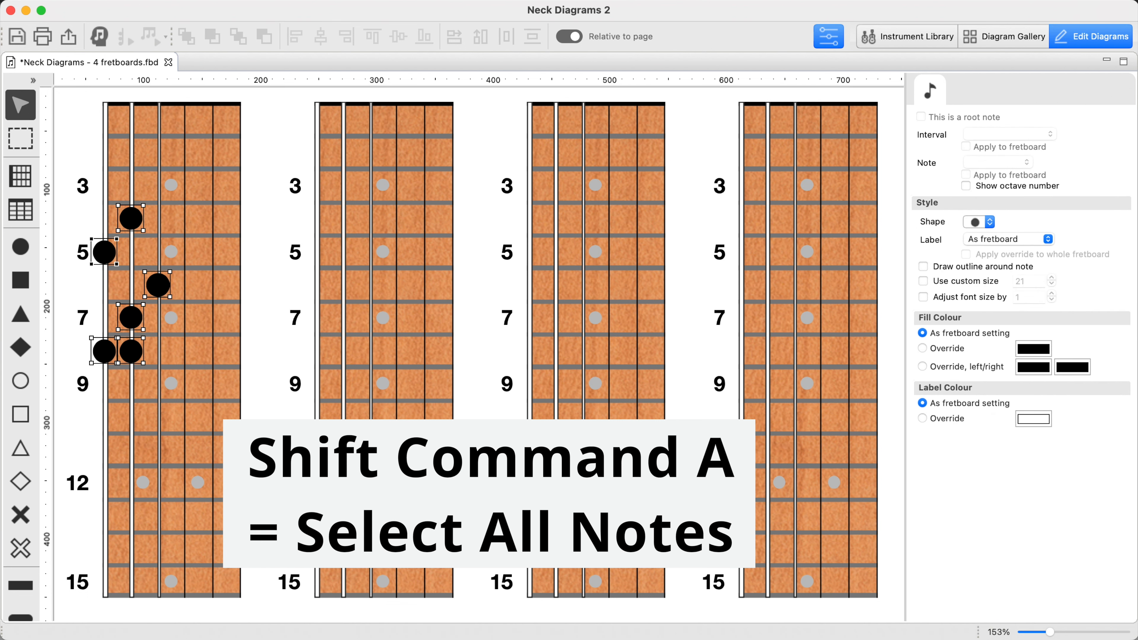
pyautogui.press('Delete')
# Add all fretboard-wide matches of sixth-string frets 5 and 8, fifth-string frets 4, 7 and 8, and fourth-string fret 6 to the first fretboard
pyautogui.press('c')
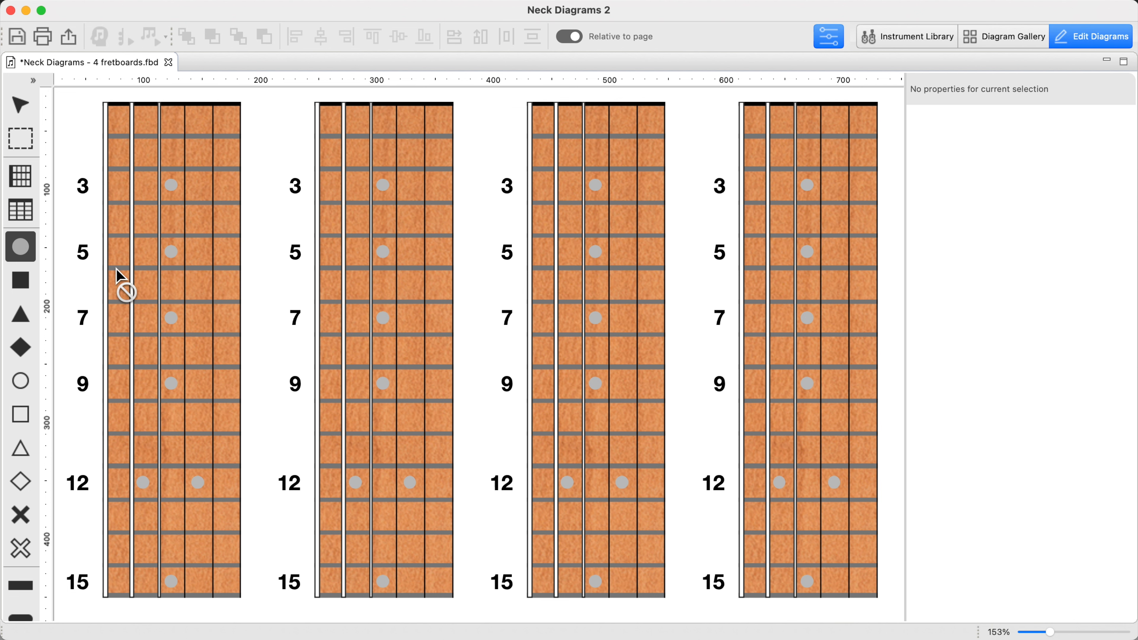
pyautogui.keyDown('alt'); pyautogui.click(114, 254); pyautogui.keyUp('alt')
pyautogui.keyDown('alt'); pyautogui.click(119, 358); pyautogui.keyUp('alt')
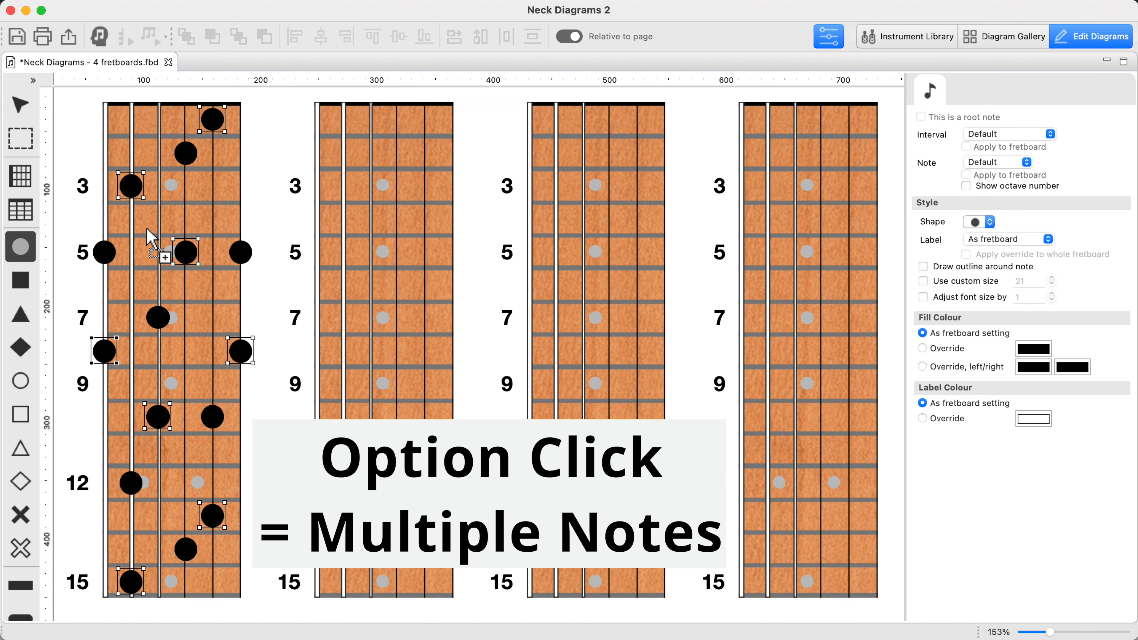
pyautogui.keyDown('alt'); pyautogui.click(139, 230); pyautogui.keyUp('alt')
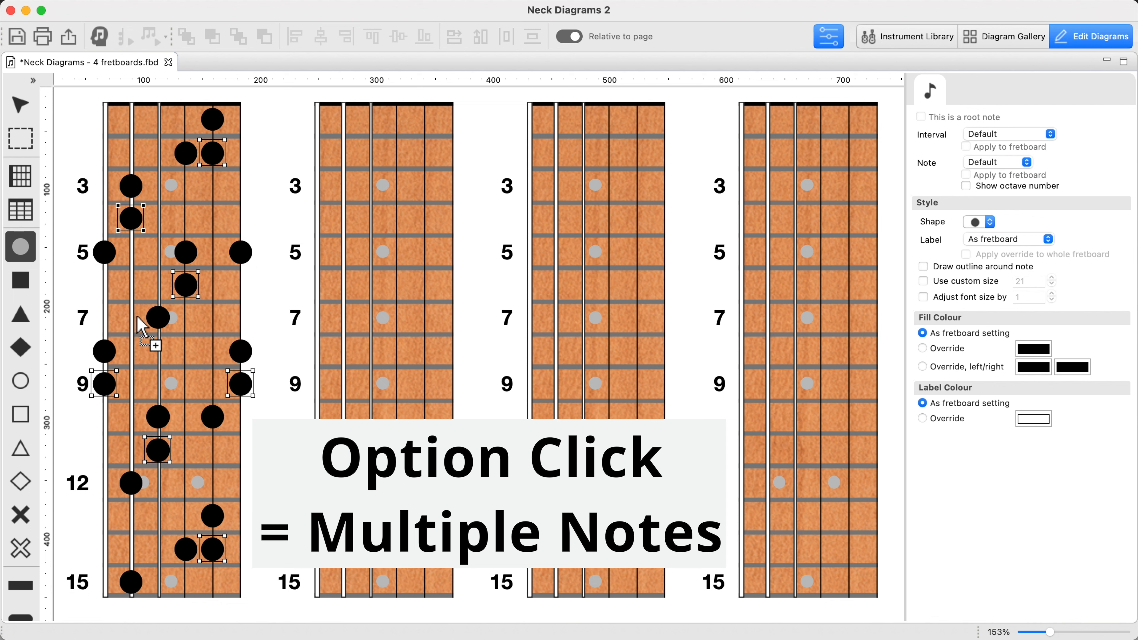
pyautogui.keyDown('alt'); pyautogui.click(143, 365); pyautogui.keyUp('alt')
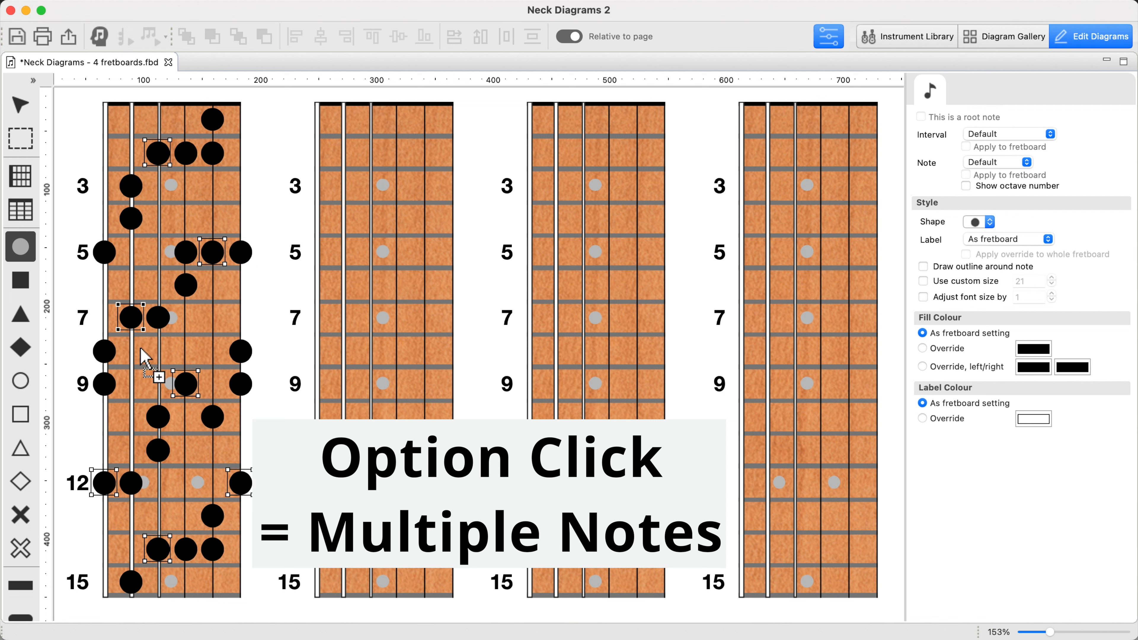
pyautogui.keyDown('alt'); pyautogui.click(168, 290); pyautogui.keyUp('alt')
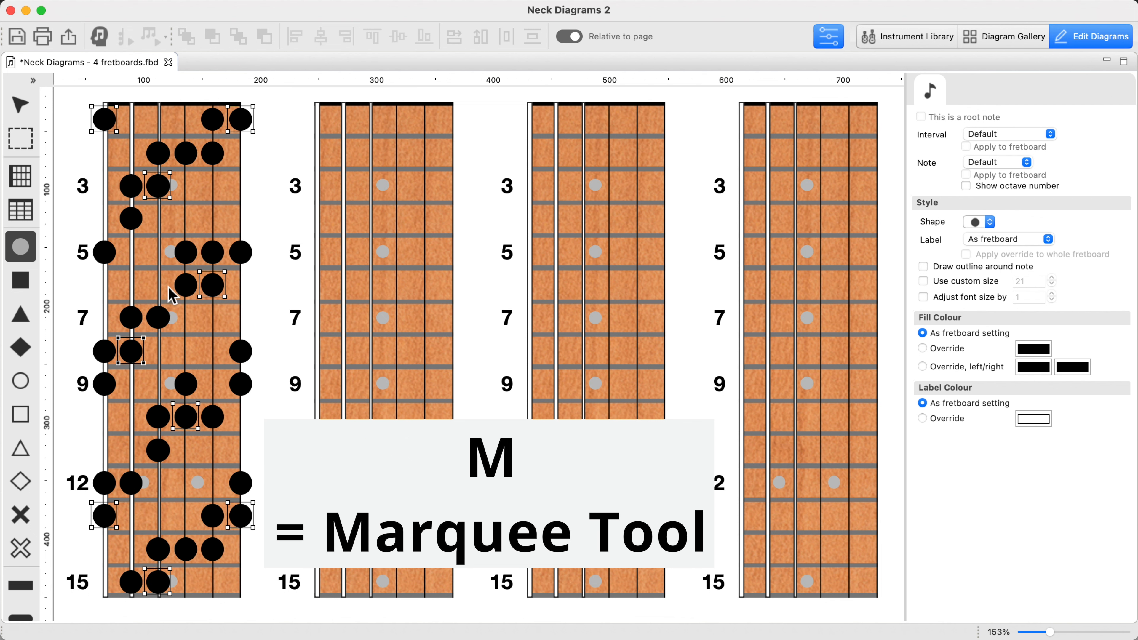
pyautogui.keyDown('alt'); pyautogui.click(168, 288); pyautogui.keyUp('alt')
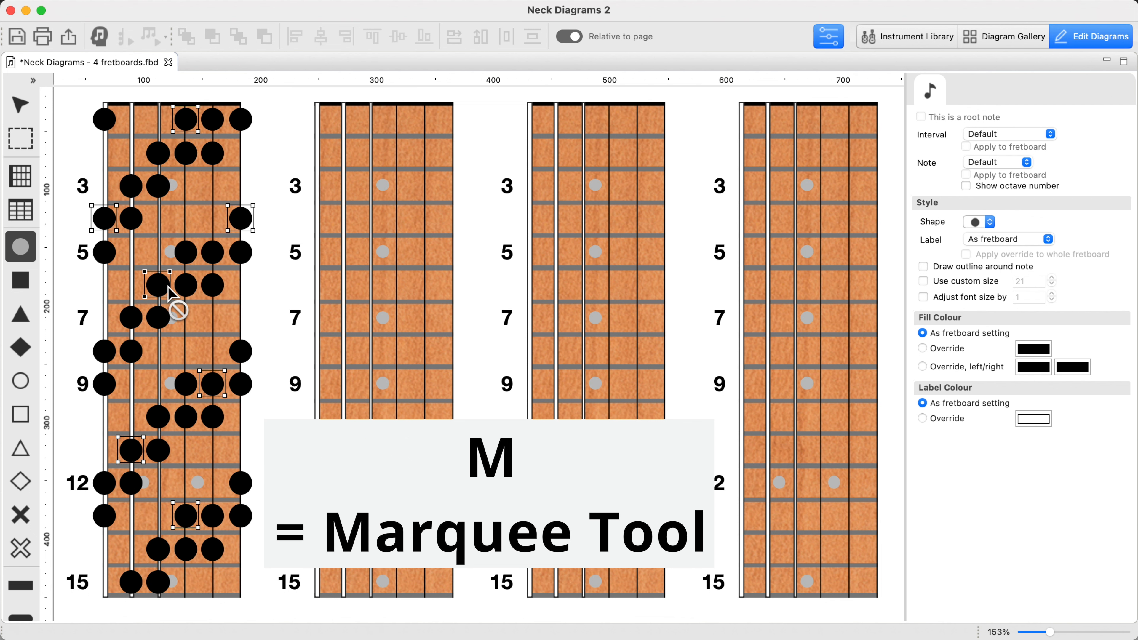
# Marquee-select the first fretboard's diagonal two-notes-per-string pattern between frets 4 and 9 and copy it to the same frets on the second fretboard
pyautogui.press('m')
pyautogui.moveTo(78, 267); pyautogui.dragTo(178, 410)
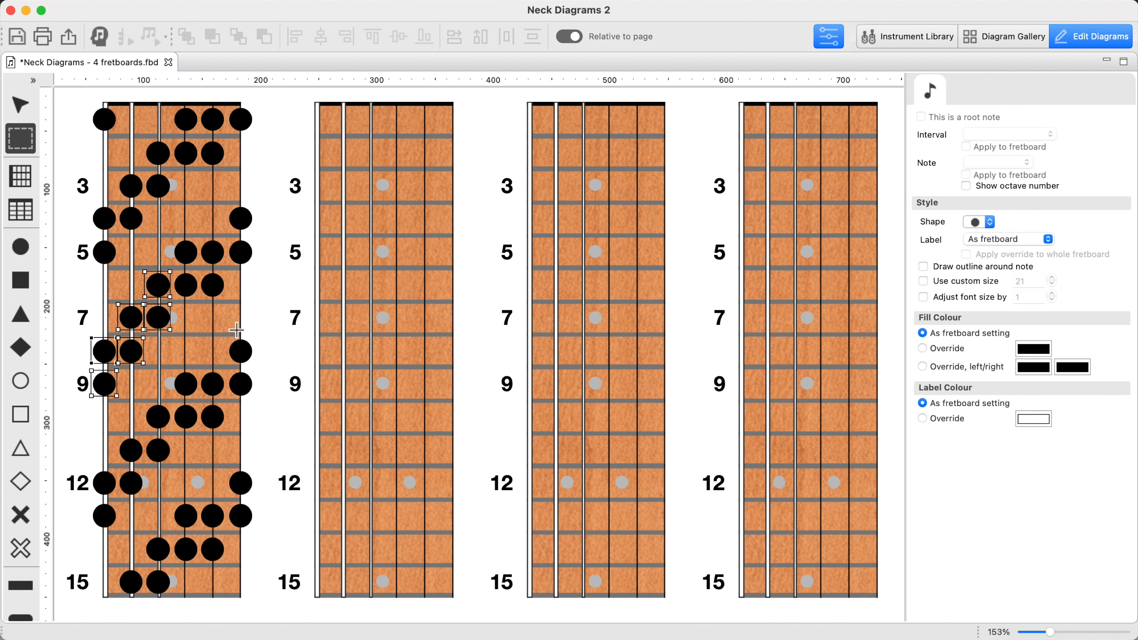
pyautogui.moveTo(270, 321); pyautogui.dragTo(167, 200)
pyautogui.press('Escape')
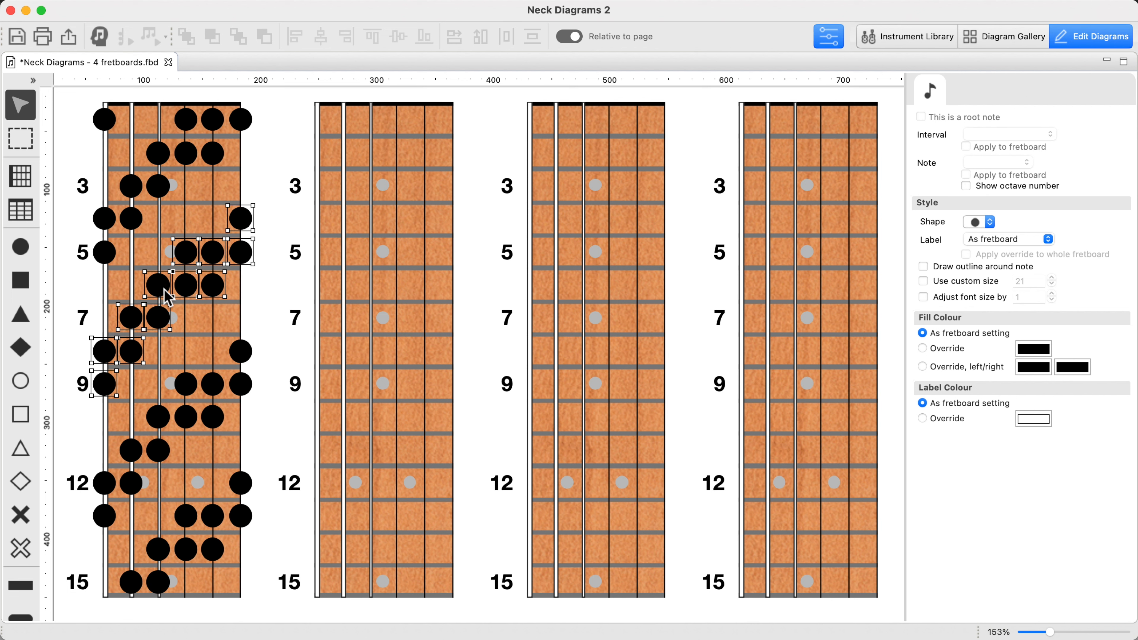
pyautogui.moveTo(108, 359); pyautogui.dragTo(317, 352)
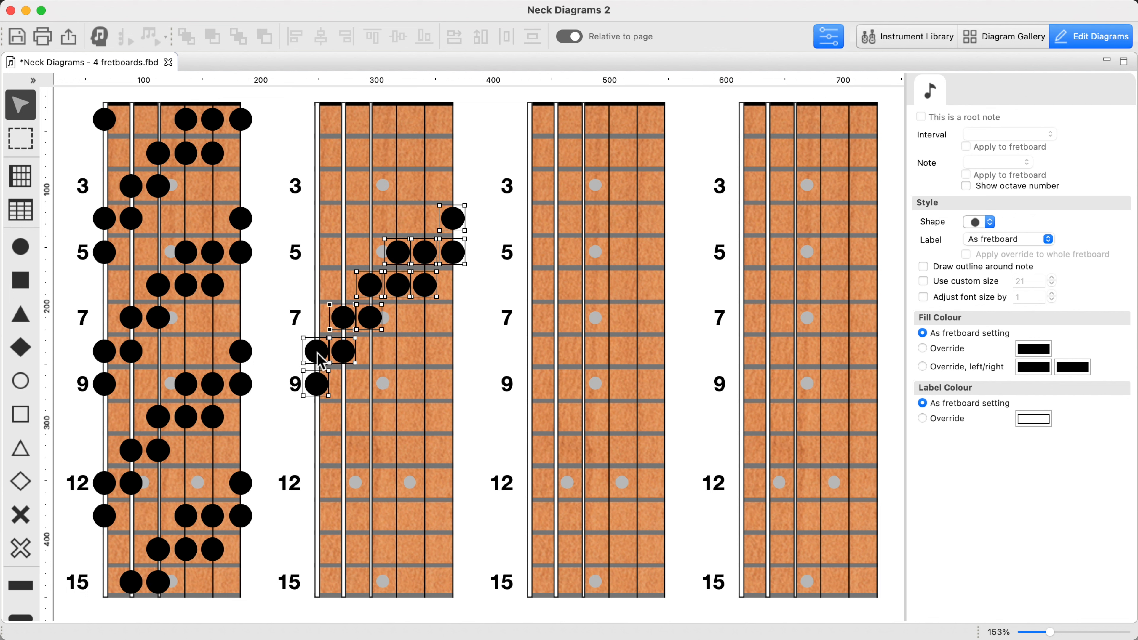
# Select the three-notes-per-string pattern spanning frets 4 to 13 on the first fretboard and copy it to the same frets on the third
pyautogui.press('m')
pyautogui.moveTo(82, 193); pyautogui.dragTo(155, 380)
pyautogui.press('v')
pyautogui.moveTo(111, 226); pyautogui.dragTo(638, 387)
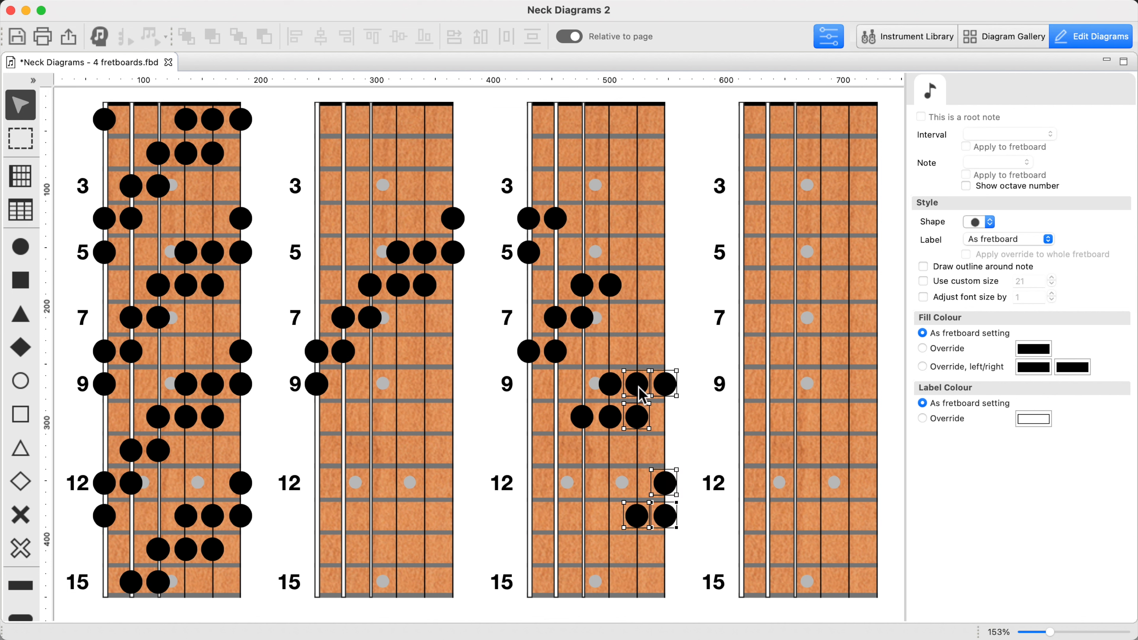
# Assign the sixth-string fret 5 note as the first fretboard's root and set the ♭6 interval to #5 across that whole fretboard
pyautogui.click(109, 259)
pyautogui.hotkey('shift', 'alt', 'r')
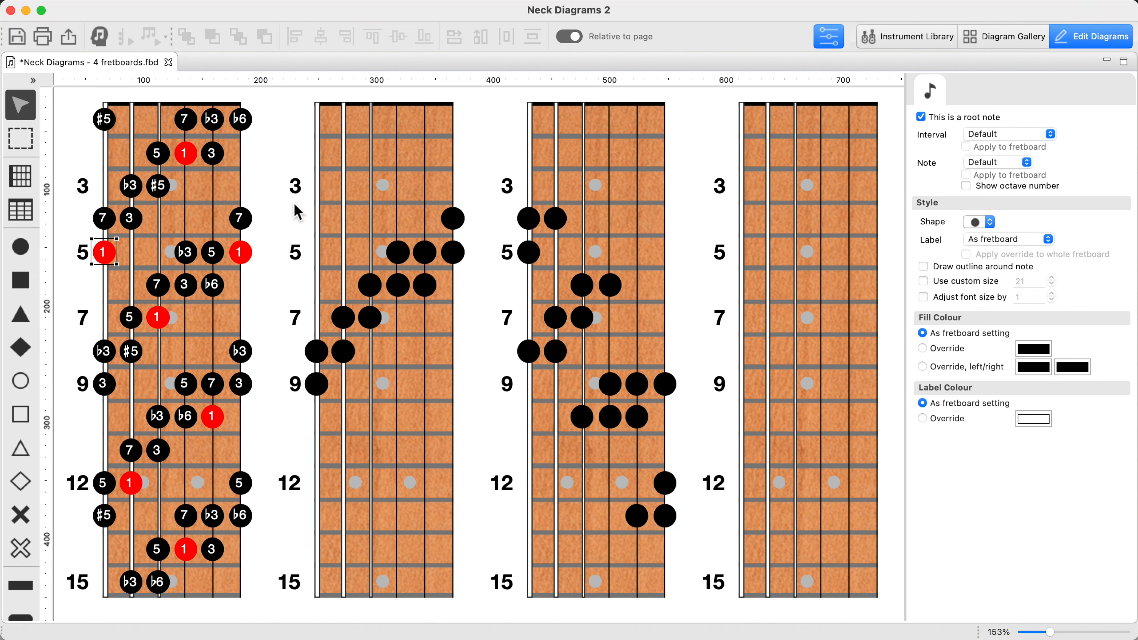
pyautogui.click(246, 119)
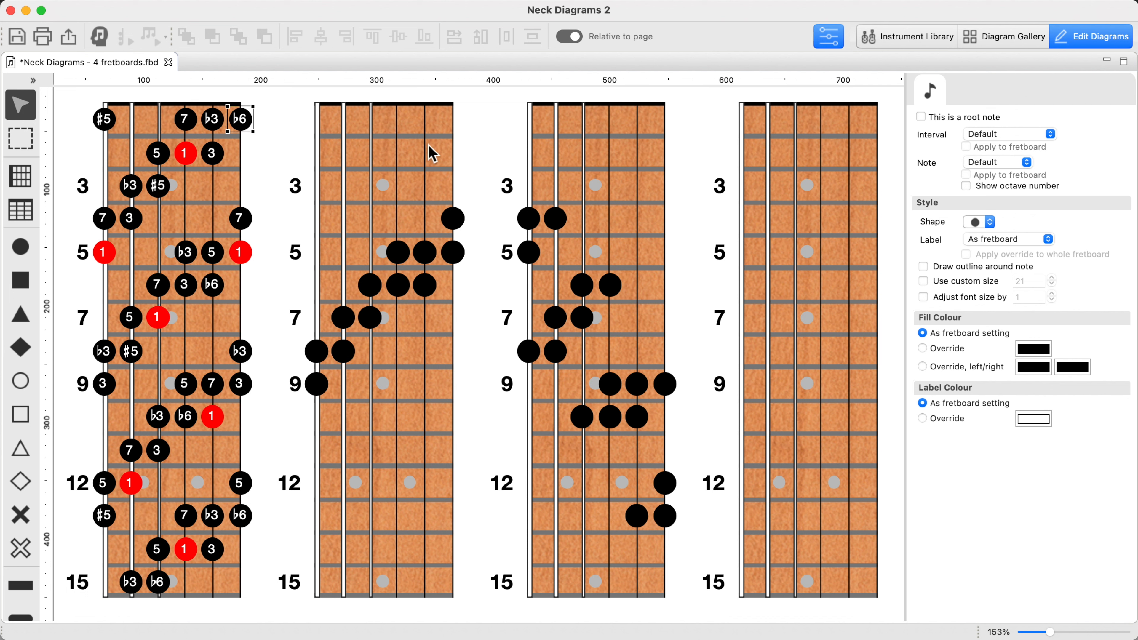
pyautogui.click(1051, 135)
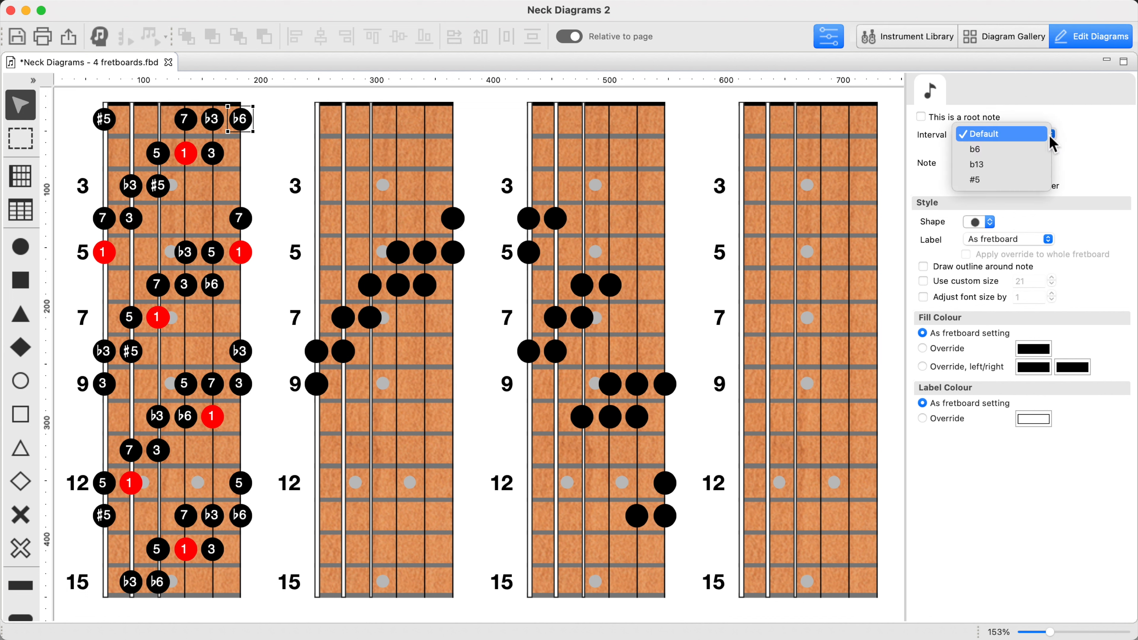
pyautogui.click(1016, 180)
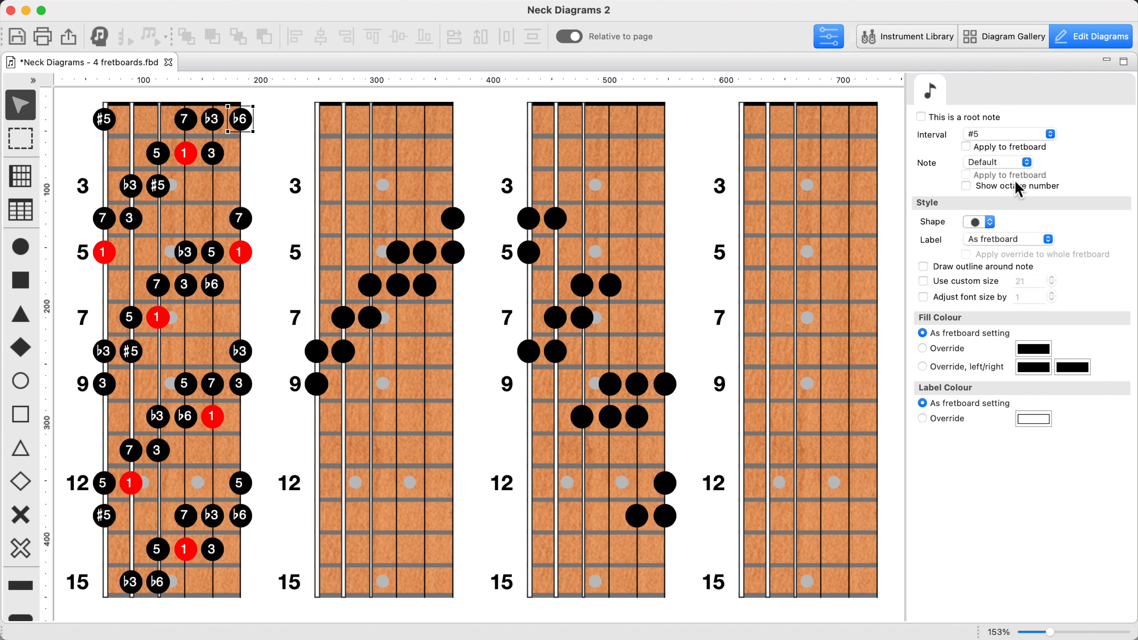
pyautogui.click(968, 148)
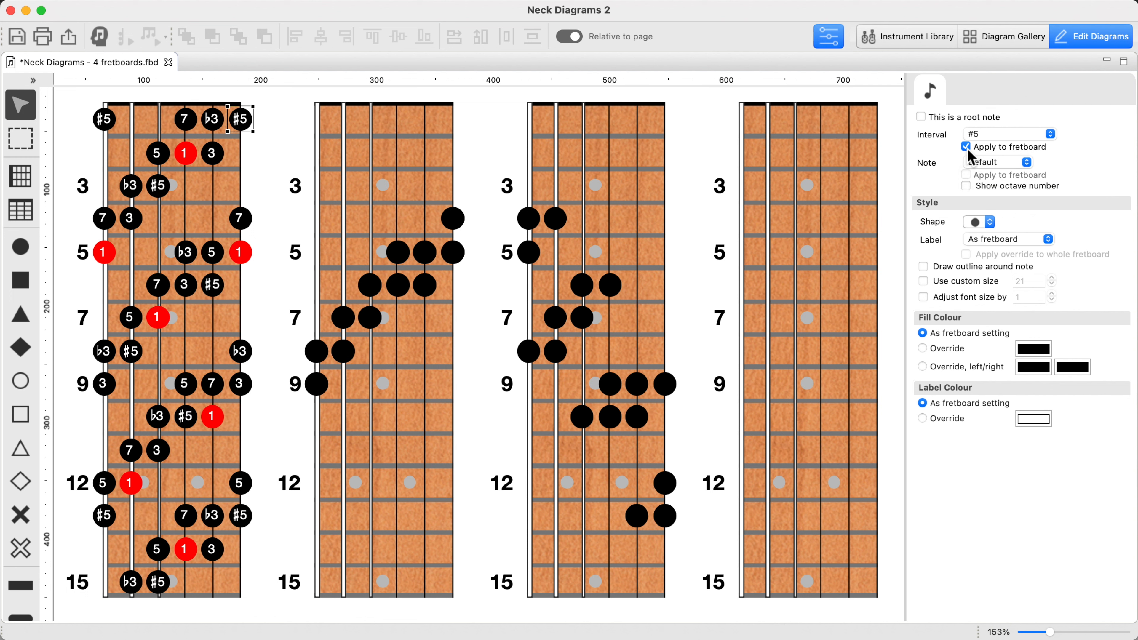
# Build a chord on the fourth fretboard with the root at sixth-string fret 5 and dots at sixth-string 9, fifth-string 7 and fourth-string 6
pyautogui.press('n')
pyautogui.click(751, 253)
pyautogui.press('r')
pyautogui.click(746, 383)
pyautogui.click(767, 318)
pyautogui.click(794, 285)
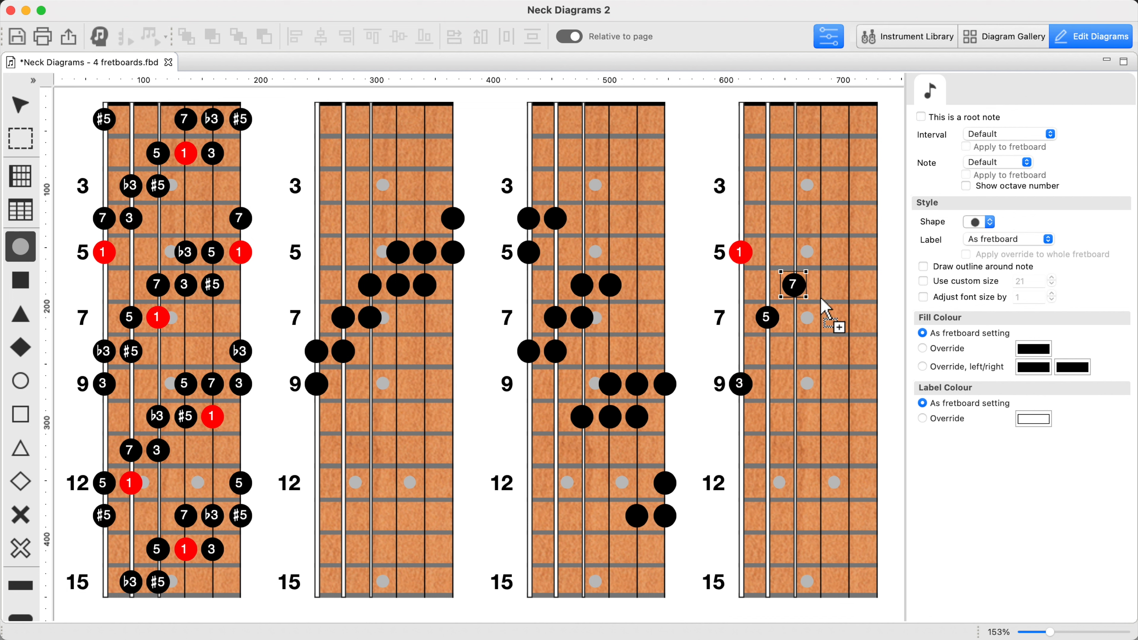
# Try the chord's third at sixth-string fret 8 on the fourth fretboard, and put it back at fret 9
pyautogui.click(747, 384)
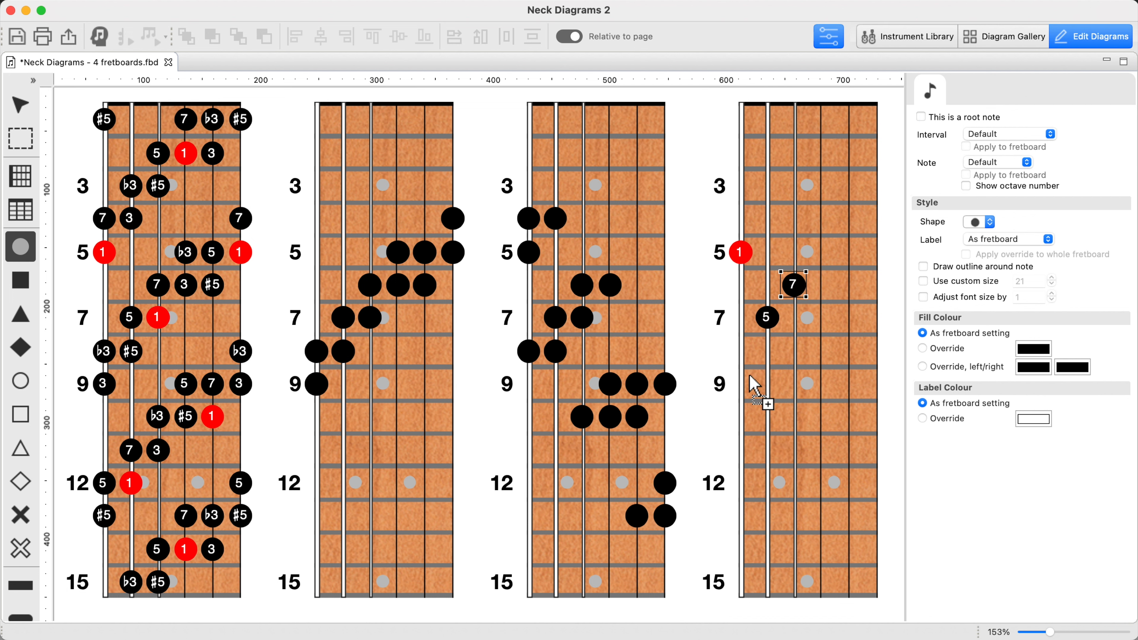
pyautogui.click(751, 354)
pyautogui.click(742, 352)
pyautogui.click(750, 384)
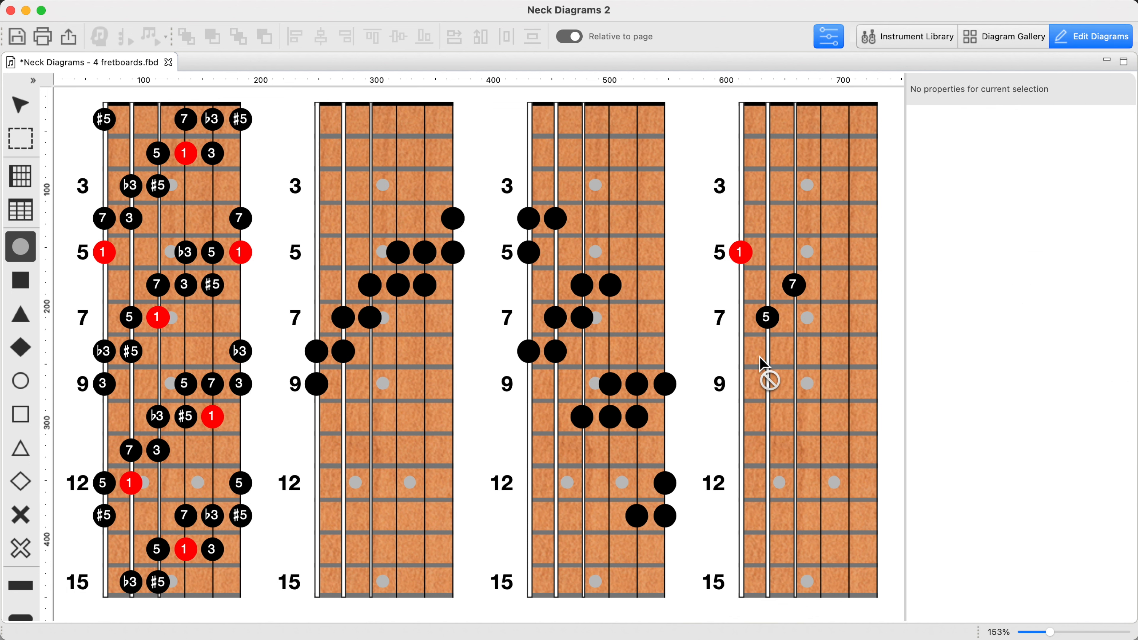
# Move the fourth fretboard's fifth-string note from fret 7 to 8 and set its interval to #5, applied to the whole fretboard
pyautogui.click(773, 320)
pyautogui.click(774, 354)
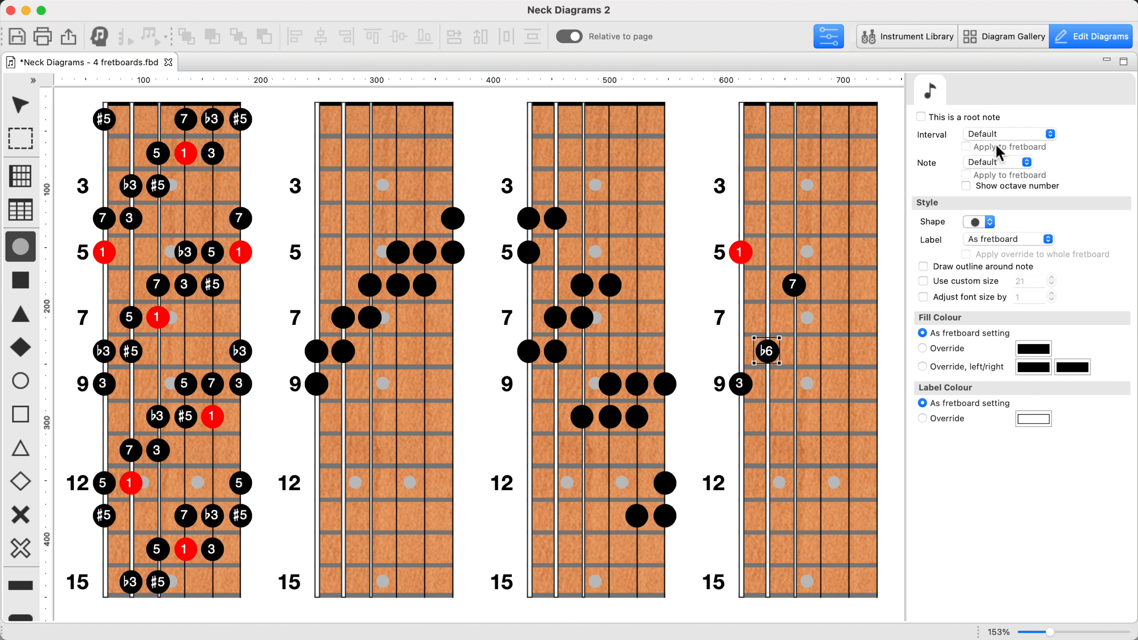
pyautogui.click(1050, 134)
pyautogui.click(1017, 183)
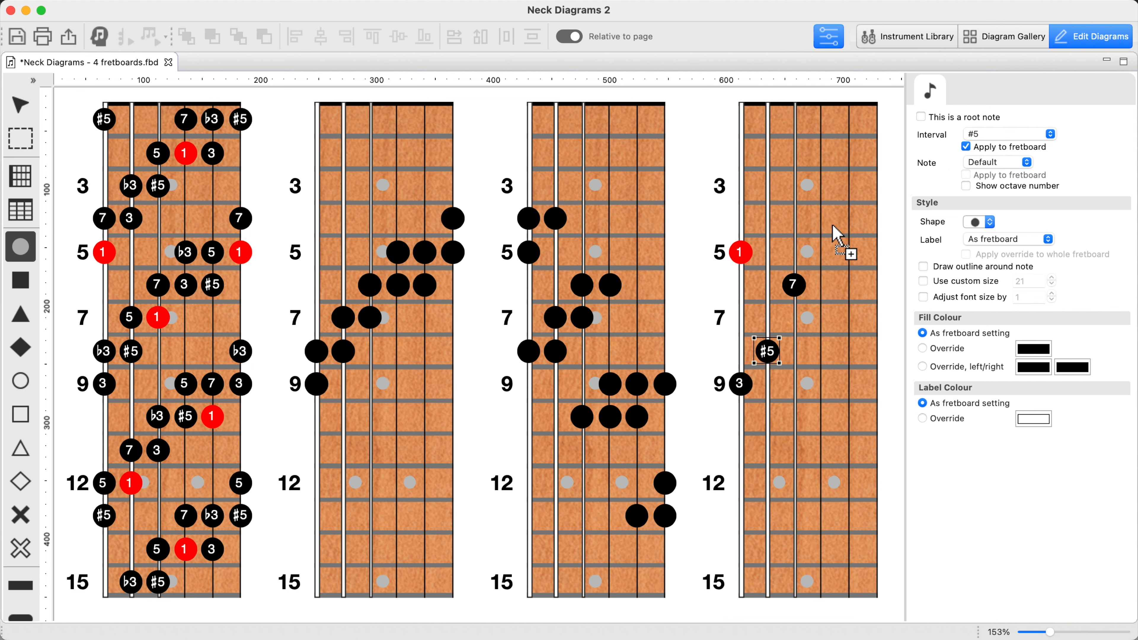
# Replace the single 1, 3, #5 and 7 dots on the fourth fretboard with all their occurrences across the neck
pyautogui.click(750, 254)
pyautogui.click(662, 342)
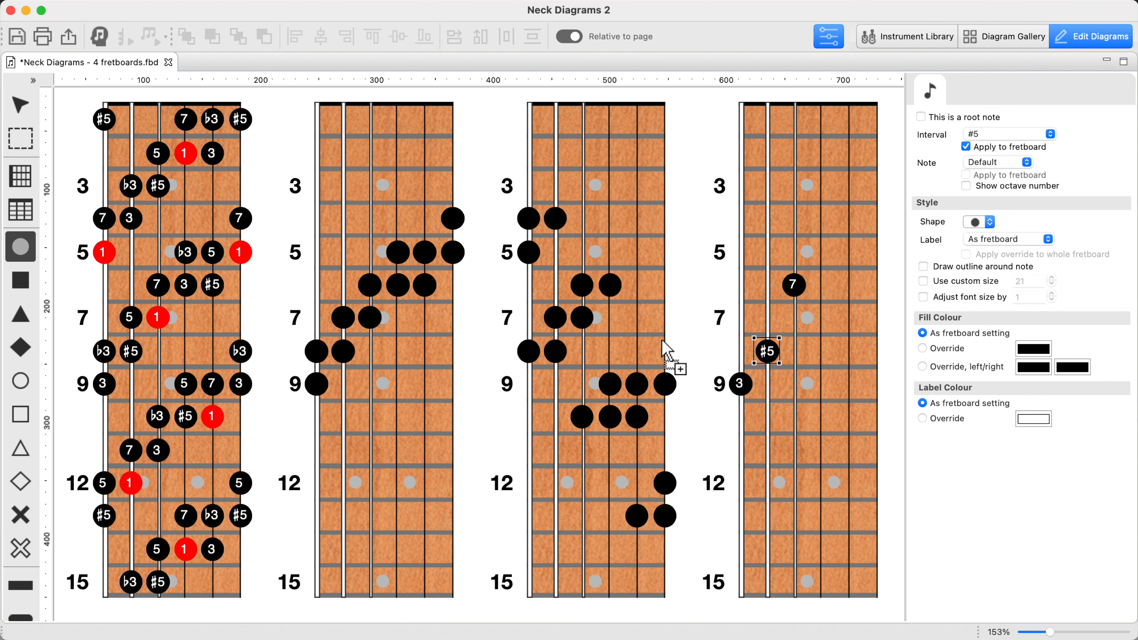
pyautogui.click(751, 254)
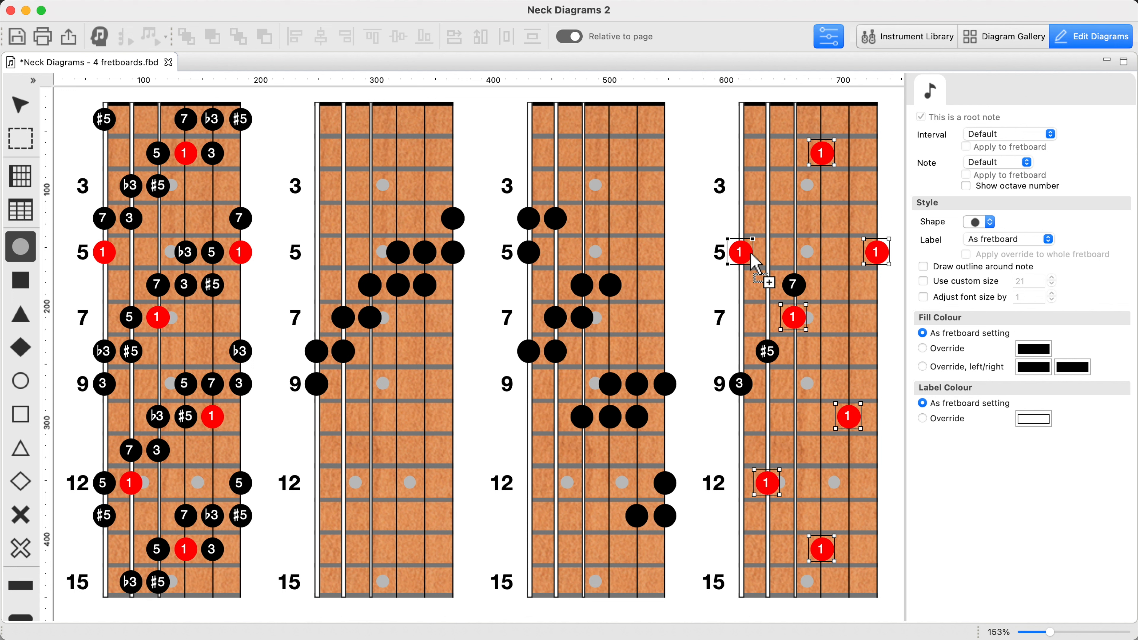
pyautogui.click(749, 387)
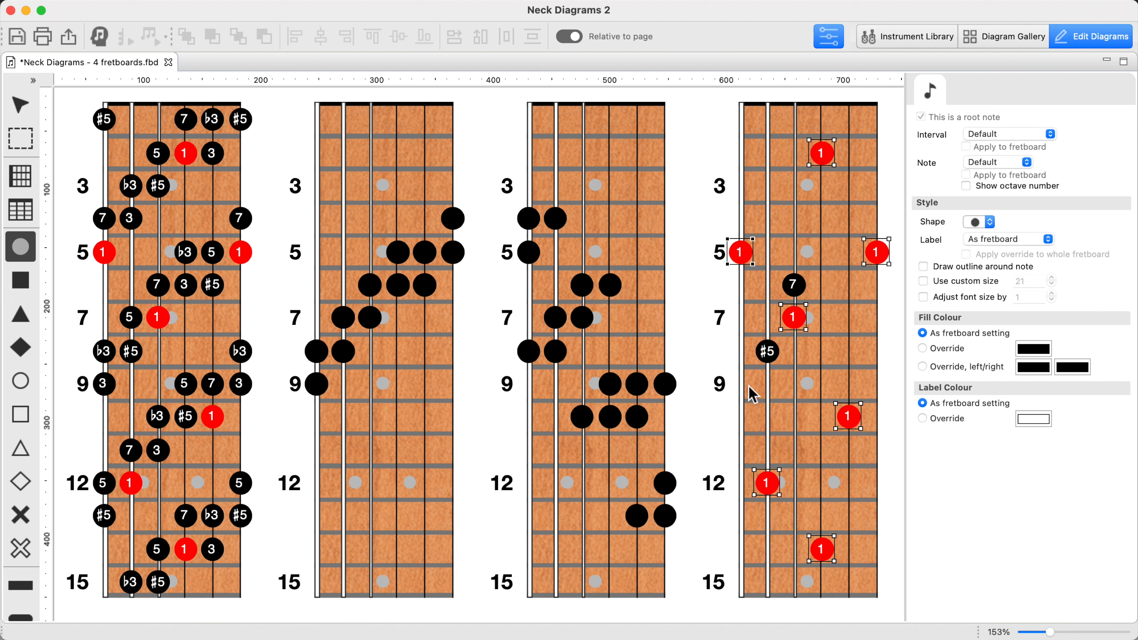
pyautogui.click(752, 387)
pyautogui.click(777, 357)
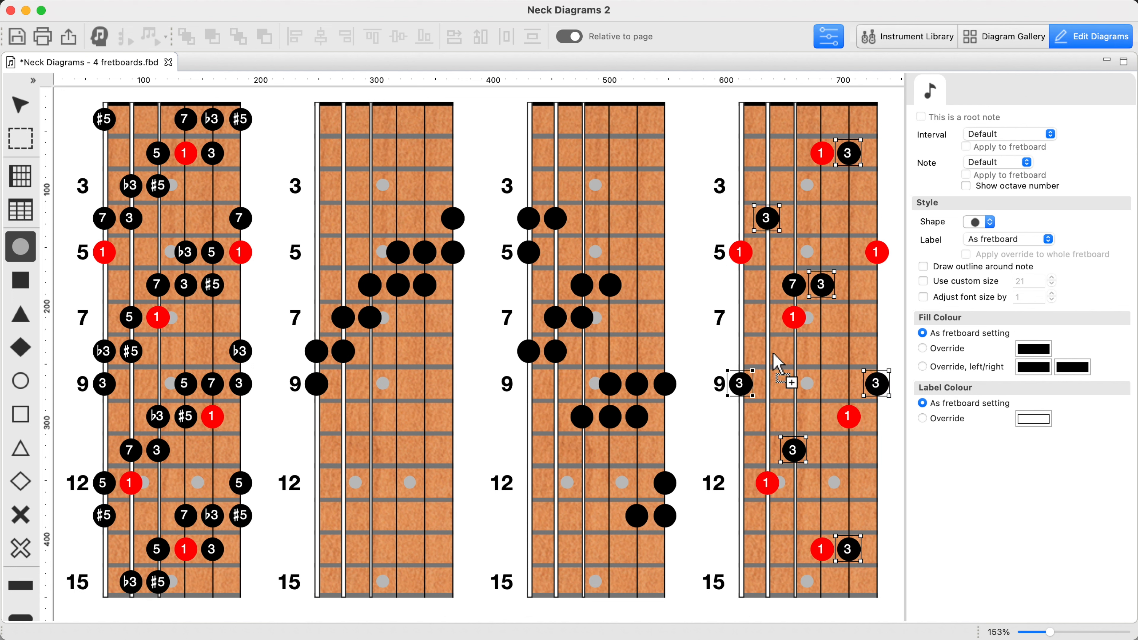
pyautogui.click(773, 354)
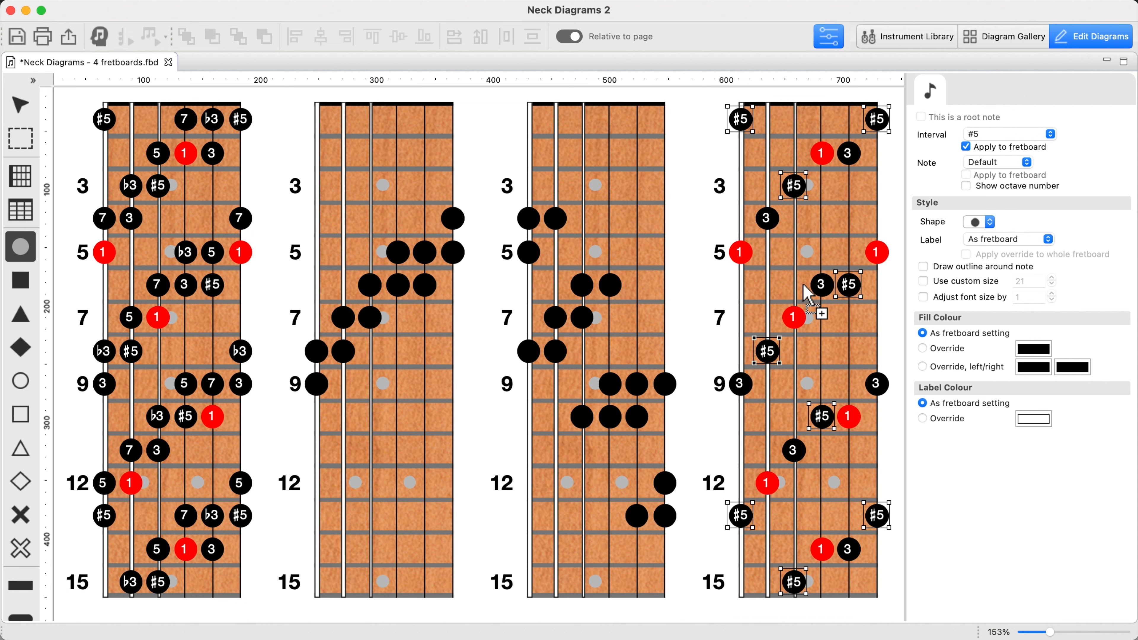
pyautogui.click(803, 286)
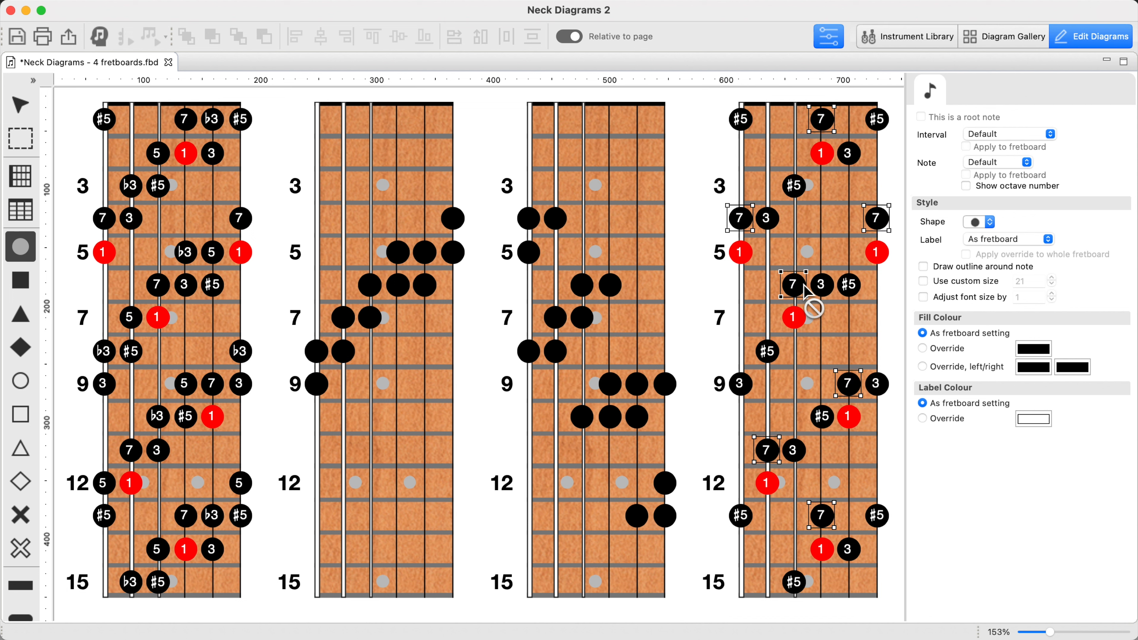
pyautogui.press('Escape')
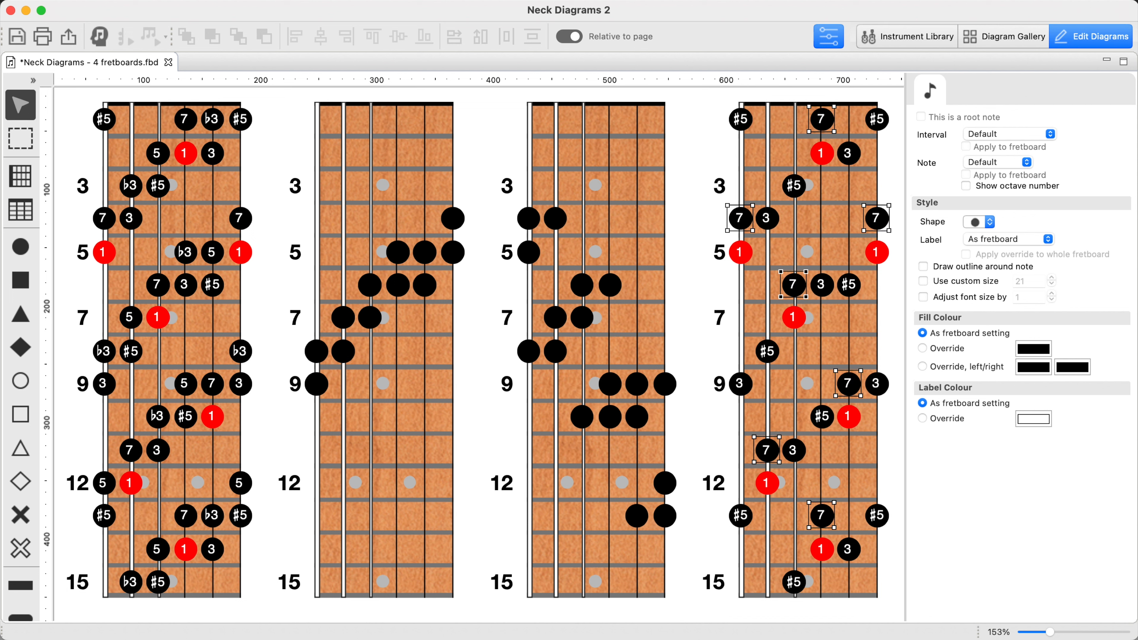
# Delete all fourth-fretboard notes except the sixth-string fret 5 root, fifth-string fret 4 third, and fourth-string fret 3 #5 and fret 6 seventh
pyautogui.click(832, 227)
pyautogui.press('super+a')
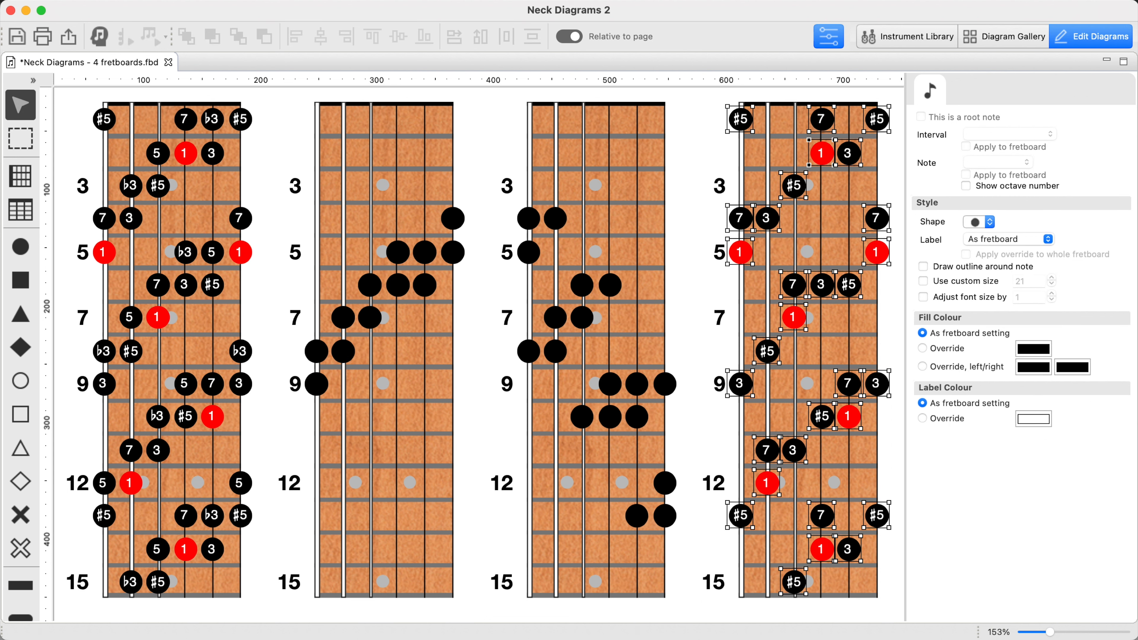
pyautogui.keyDown('shift'); pyautogui.click(740, 252); pyautogui.keyUp('shift')
pyautogui.keyDown('shift'); pyautogui.click(767, 217); pyautogui.keyUp('shift')
pyautogui.keyDown('shift'); pyautogui.click(795, 194); pyautogui.keyUp('shift')
pyautogui.keyDown('shift'); pyautogui.click(797, 286); pyautogui.keyUp('shift')
pyautogui.press('Delete')
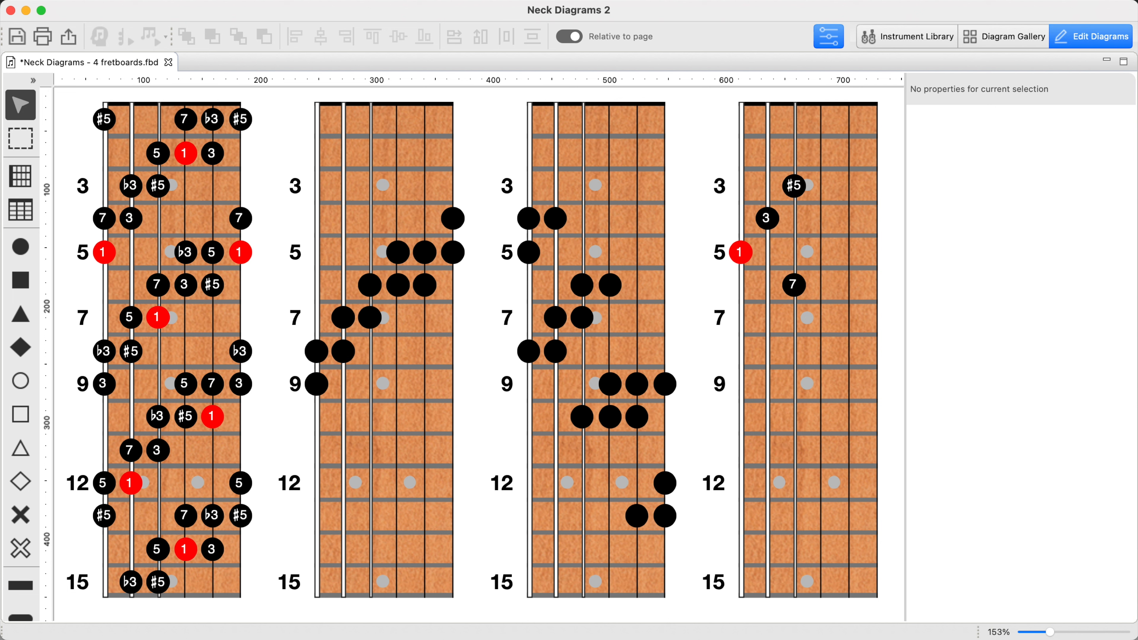
# Make the fifth-string fret 4 note the root of the first fretboard
pyautogui.click(135, 226)
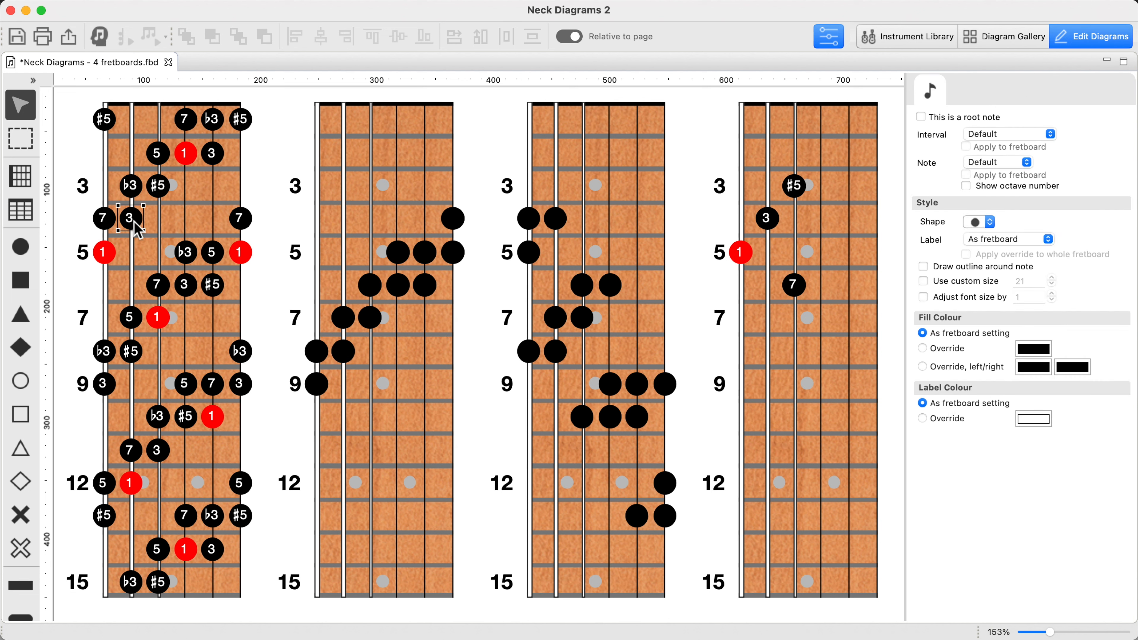
pyautogui.press('r')
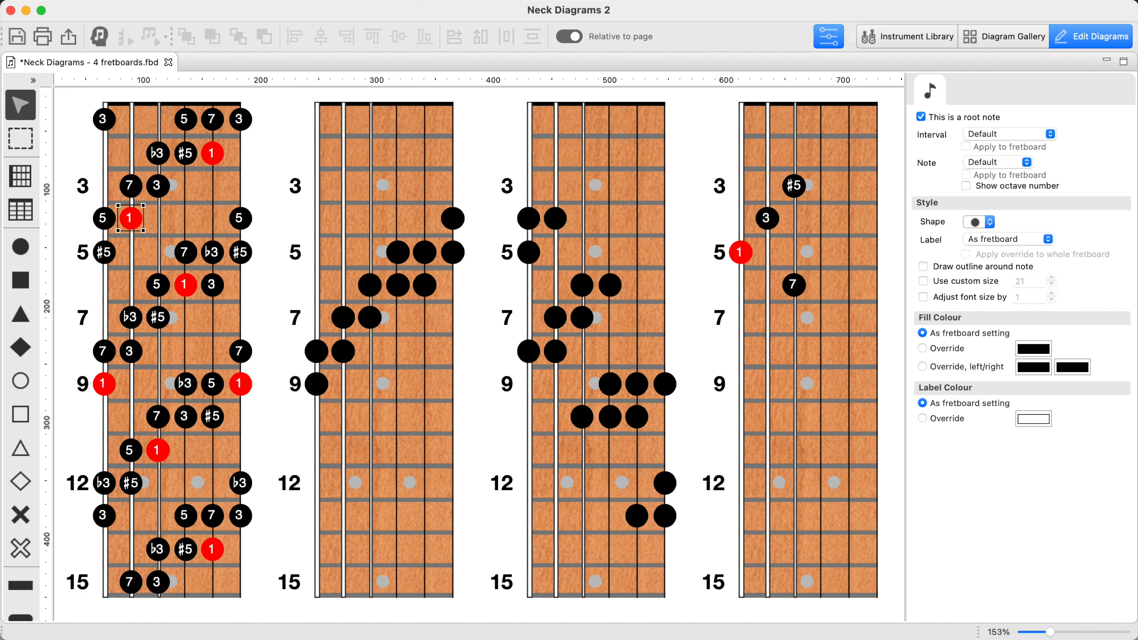
# Try deleting all first-fretboard notes except the fifth-string fret 4 root, fourth-string fret 3 third, and third-string fret 2 #5 and fret 5 seventh
pyautogui.press('super+a')
pyautogui.keyDown('super'); pyautogui.click(137, 221); pyautogui.keyUp('super')
pyautogui.keyDown('super'); pyautogui.click(158, 186); pyautogui.keyUp('super')
pyautogui.keyDown('super'); pyautogui.click(185, 153); pyautogui.keyUp('super')
pyautogui.keyDown('super'); pyautogui.click(186, 253); pyautogui.keyUp('super')
pyautogui.press('Delete')
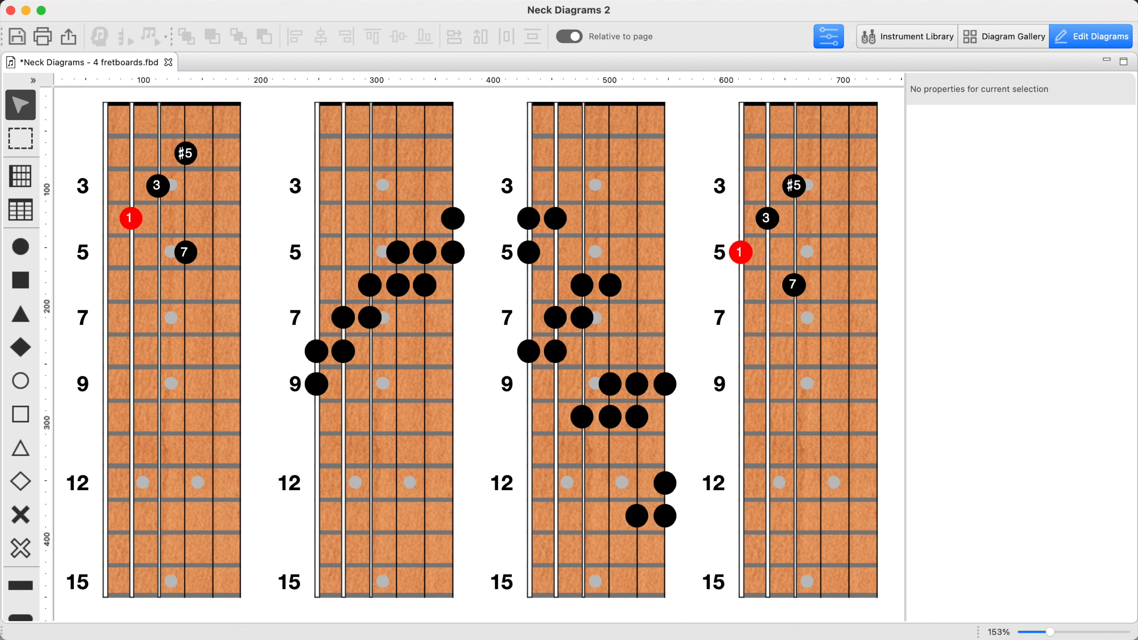
pyautogui.press('super+z')
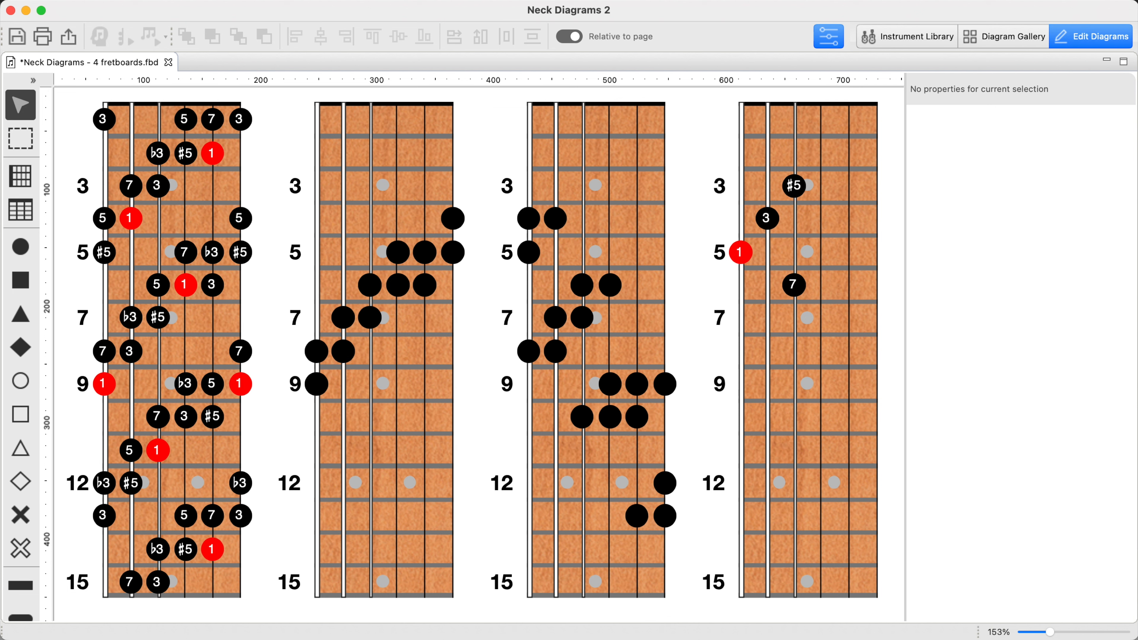
# Make fifth-string fret 8 the first fretboard's root, deleting all its other notes except fourth-string fret 7 and third-string frets 6 and 9
pyautogui.click(129, 351)
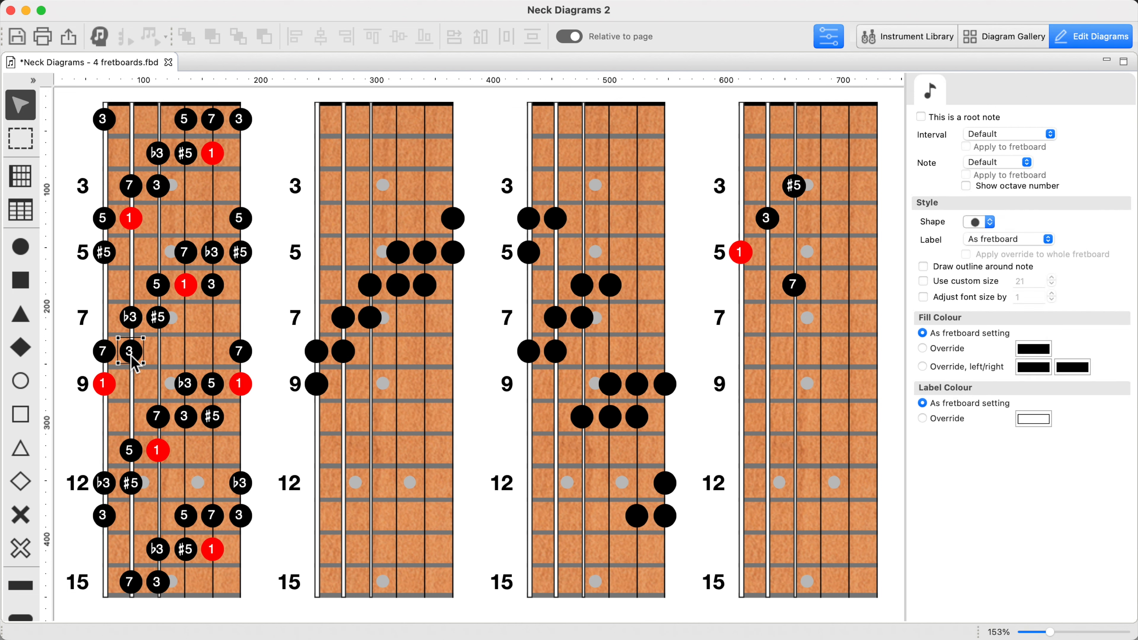
pyautogui.press('r')
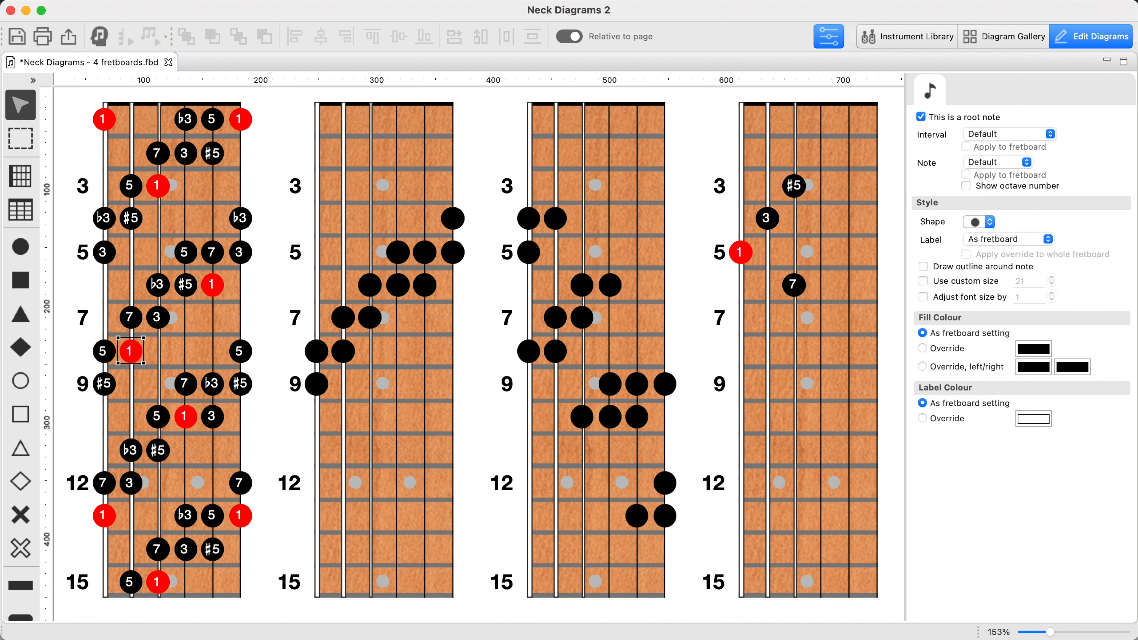
pyautogui.click(187, 361)
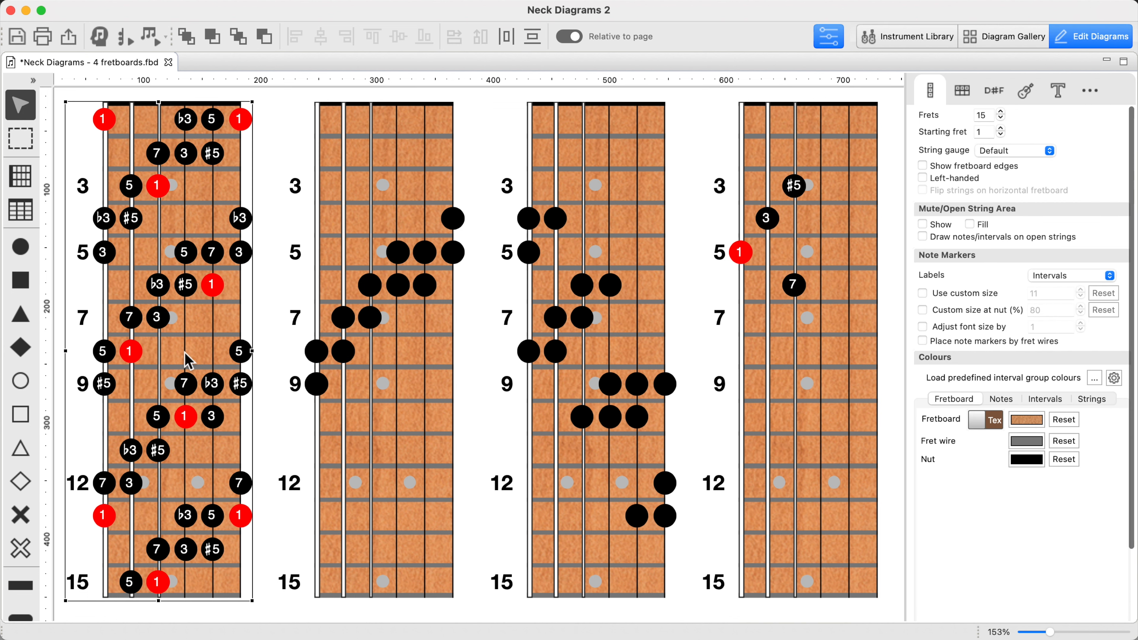
pyautogui.press('super+a')
pyautogui.keyDown('shift'); pyautogui.click(171, 314); pyautogui.keyUp('shift')
pyautogui.keyDown('shift'); pyautogui.click(185, 285); pyautogui.keyUp('shift')
pyautogui.keyDown('shift'); pyautogui.click(194, 393); pyautogui.keyUp('shift')
pyautogui.press('BackSpace')
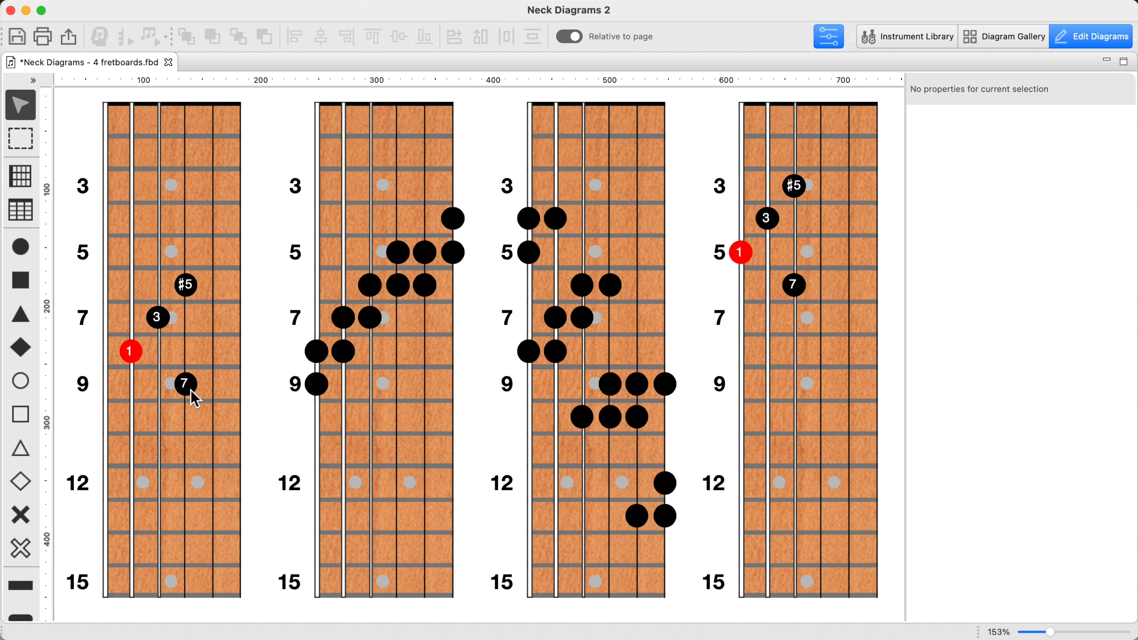
# Delete every note on all four fretboards and clear the root note settings as well
pyautogui.click(272, 401)
pyautogui.press('super+a')
pyautogui.press('super+a')
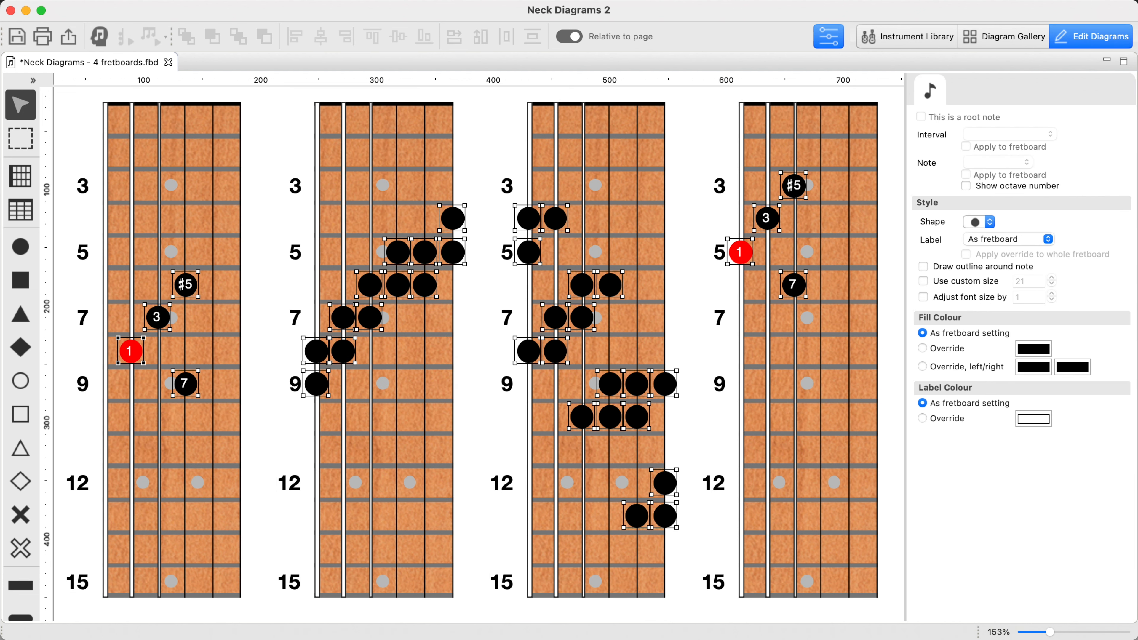
pyautogui.press('Delete')
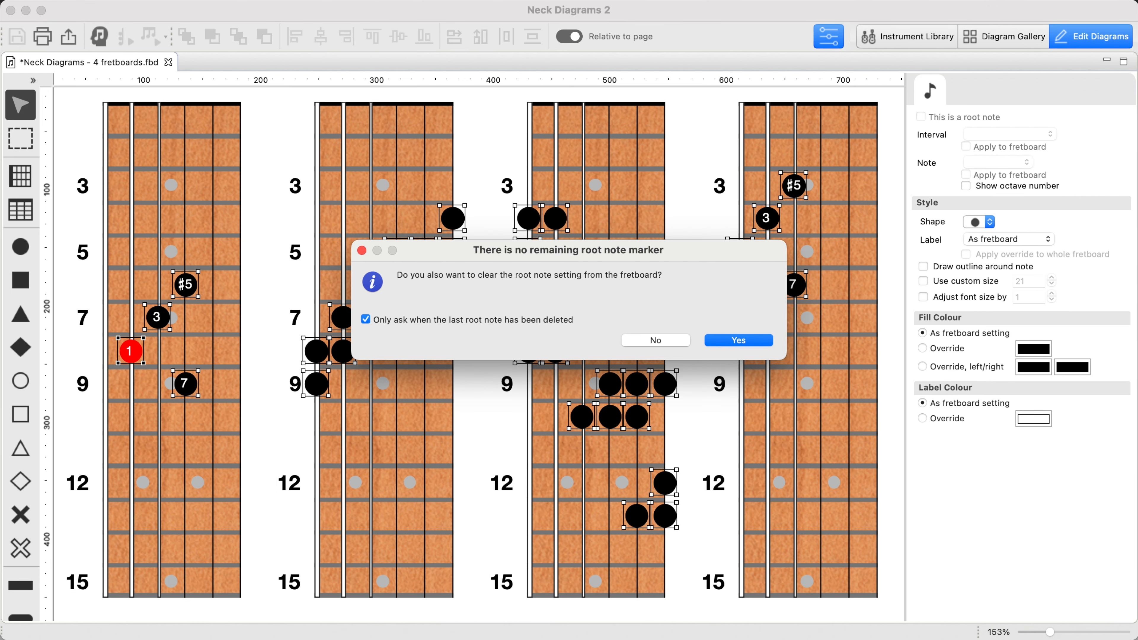
pyautogui.click(748, 340)
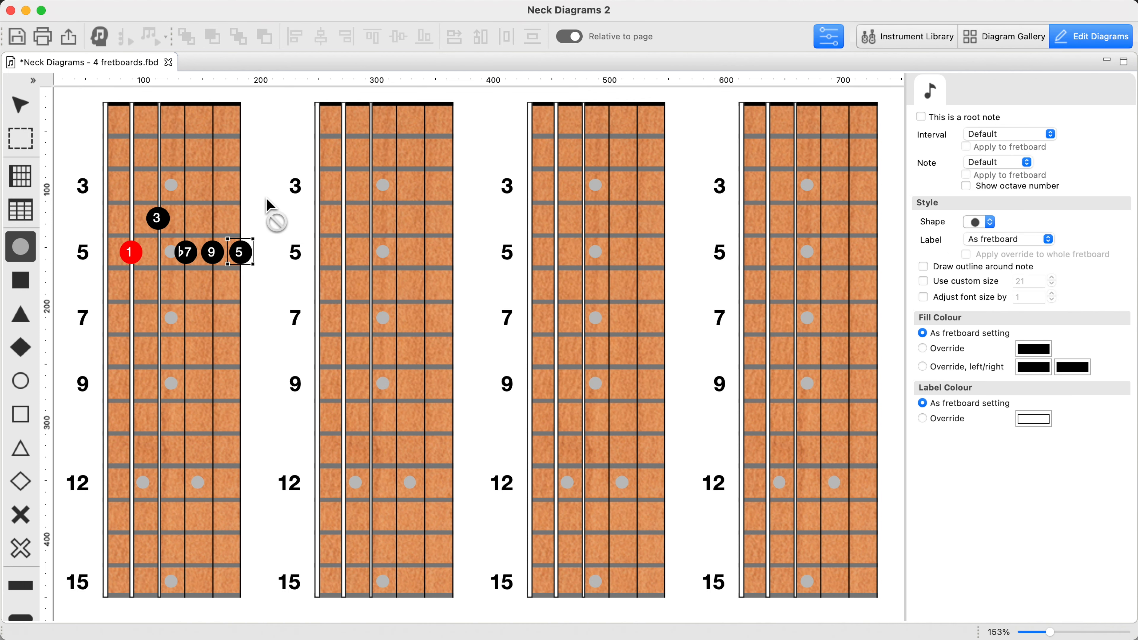
# Make the fourth-string fret 4 note the root of the first fretboard and place a matching root note on the second fretboard
pyautogui.press('Escape')
pyautogui.click(160, 224)
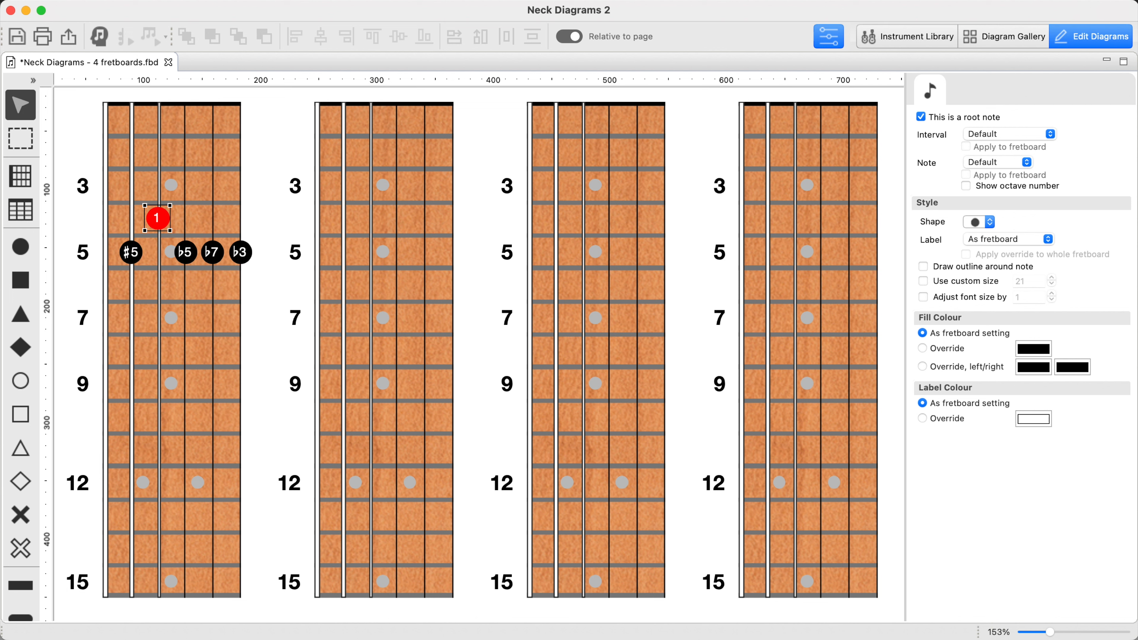
pyautogui.press('c')
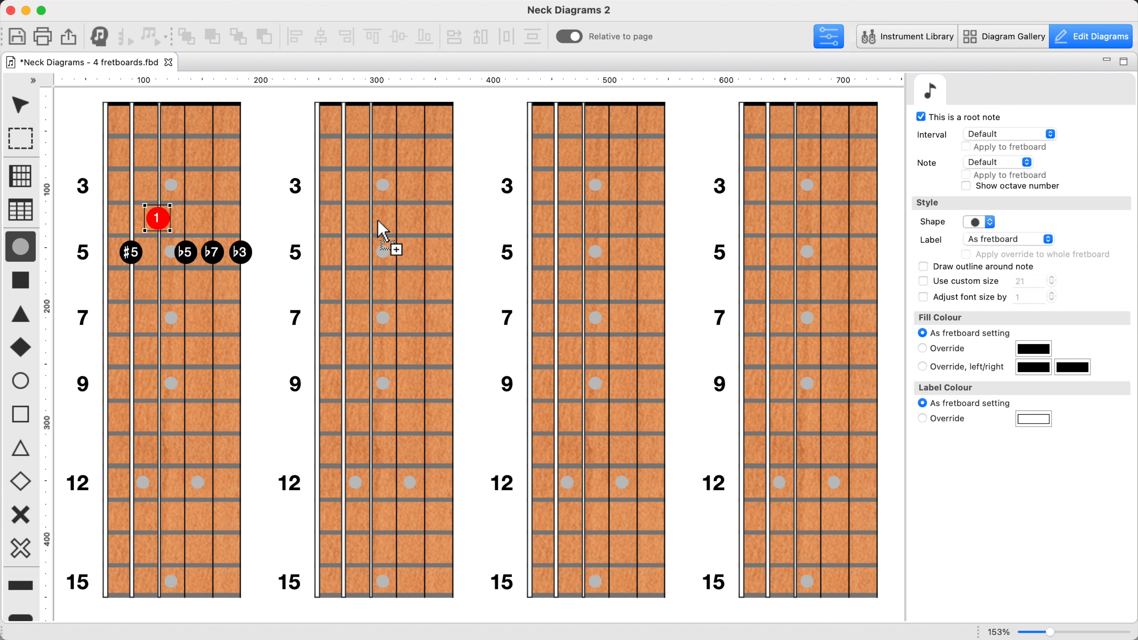
pyautogui.click(378, 223)
pyautogui.press('r')
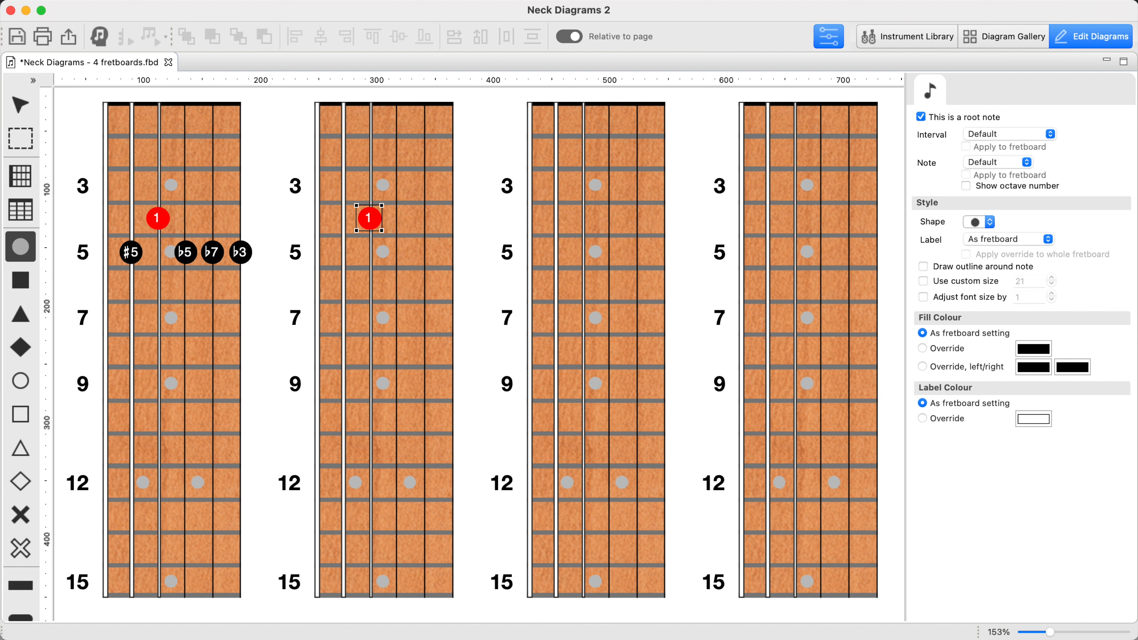
# Replace the second fretboard's single root marker with all 1, b5, b7 and b3 occurrences across the neck, keeping the root setting
pyautogui.press('Delete')
pyautogui.click(659, 340)
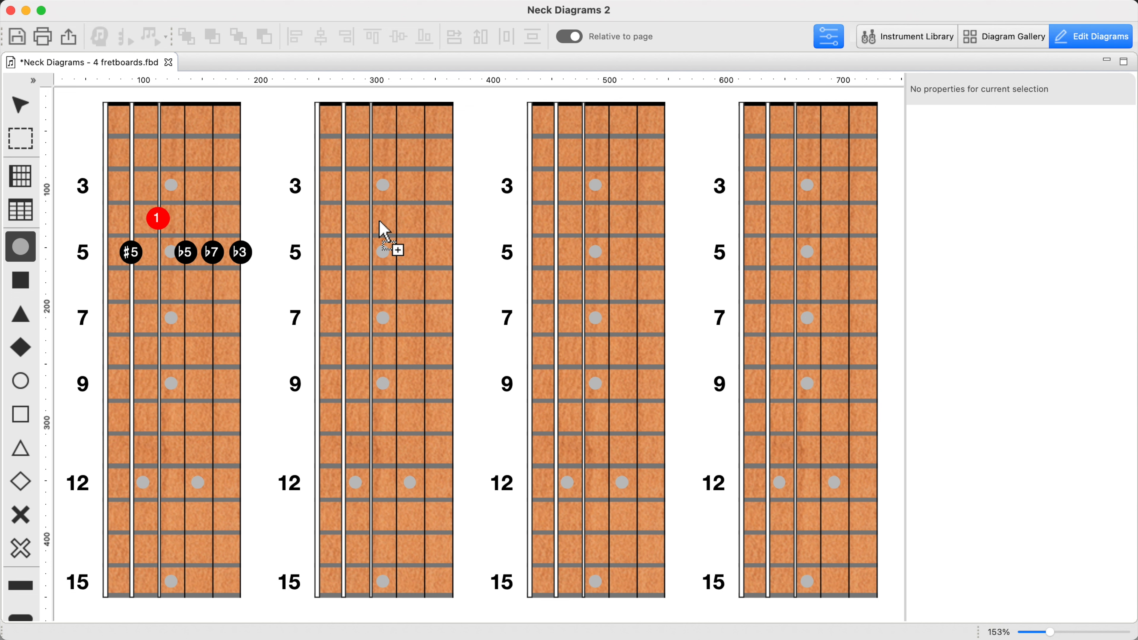
pyautogui.click(381, 231)
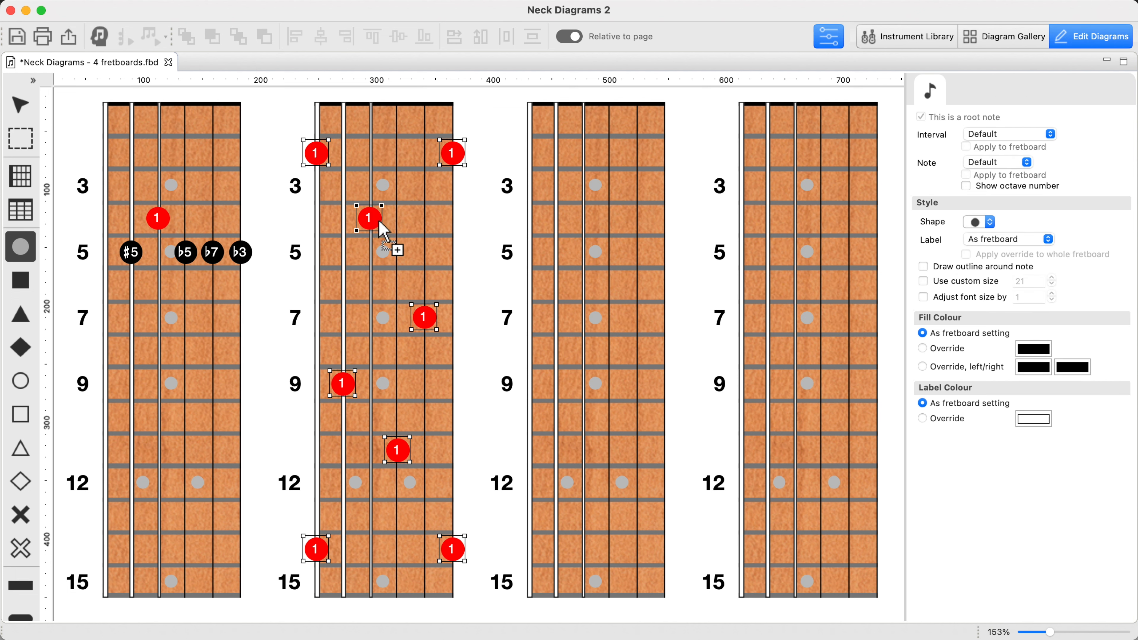
pyautogui.click(414, 255)
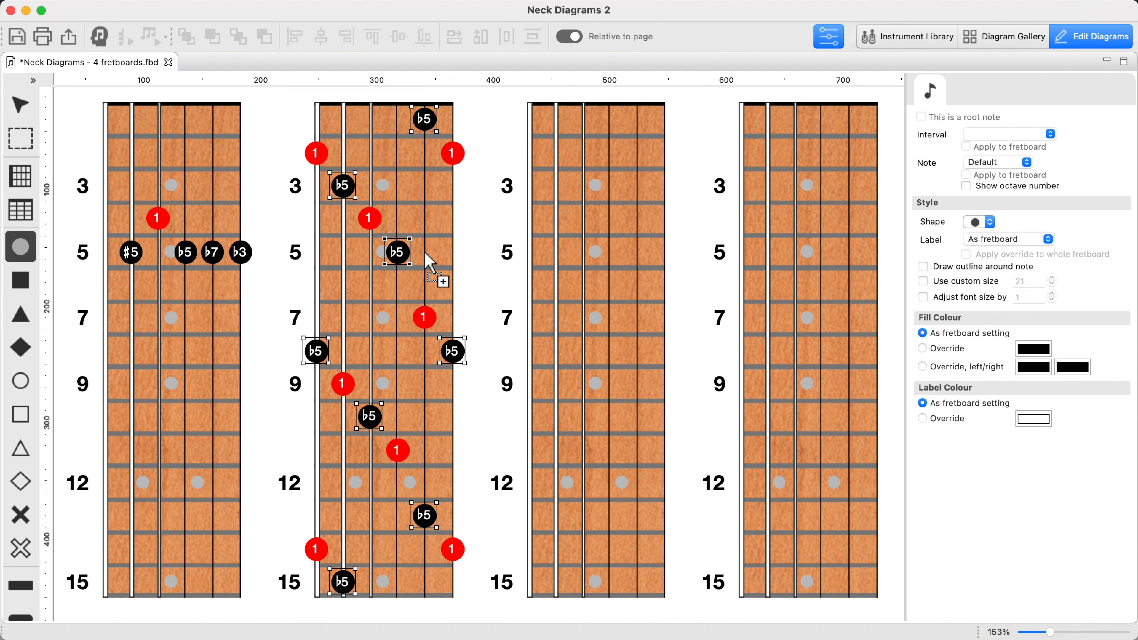
pyautogui.click(427, 254)
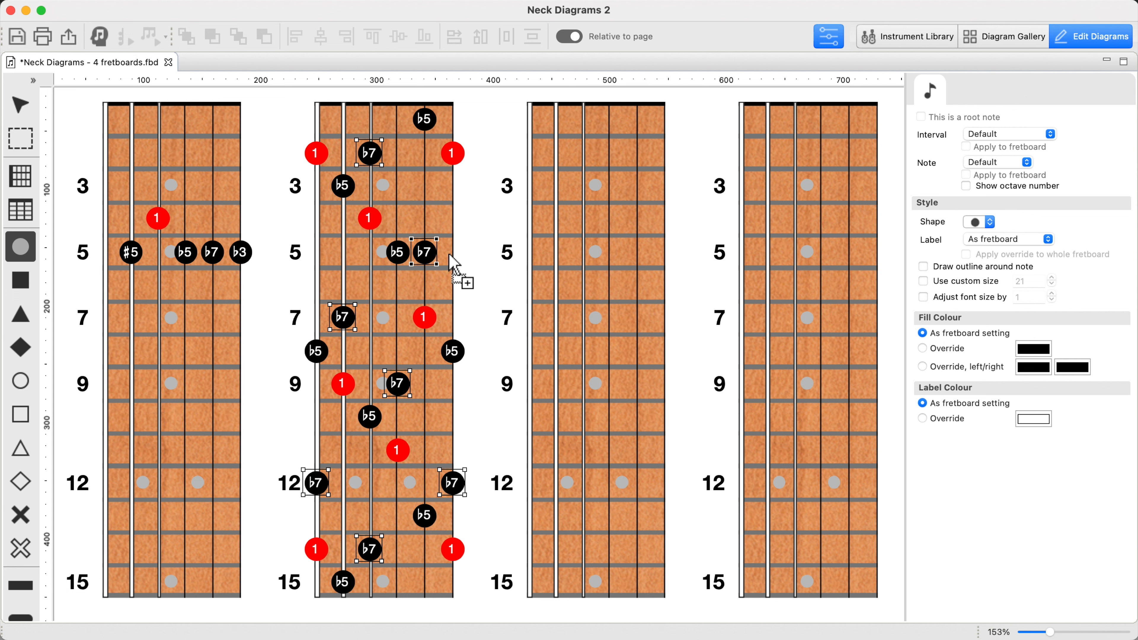
pyautogui.click(449, 253)
pyautogui.press('Escape')
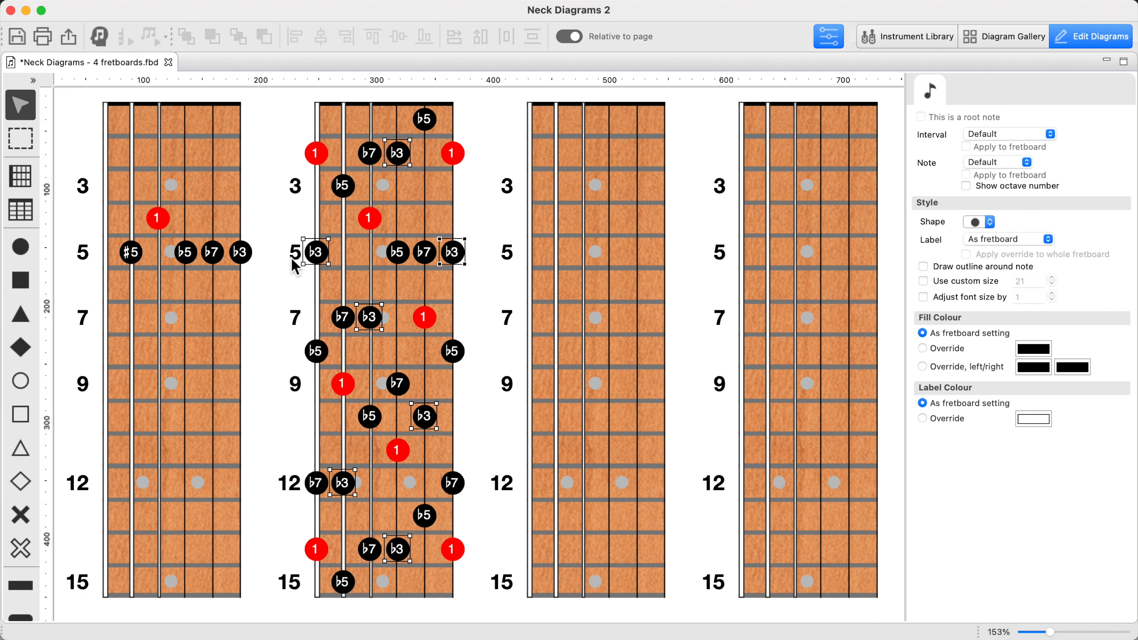
# Make the first-string fret 5 note the root of the first fretboard and place a matching root note on the third fretboard
pyautogui.click(240, 256)
pyautogui.press('r')
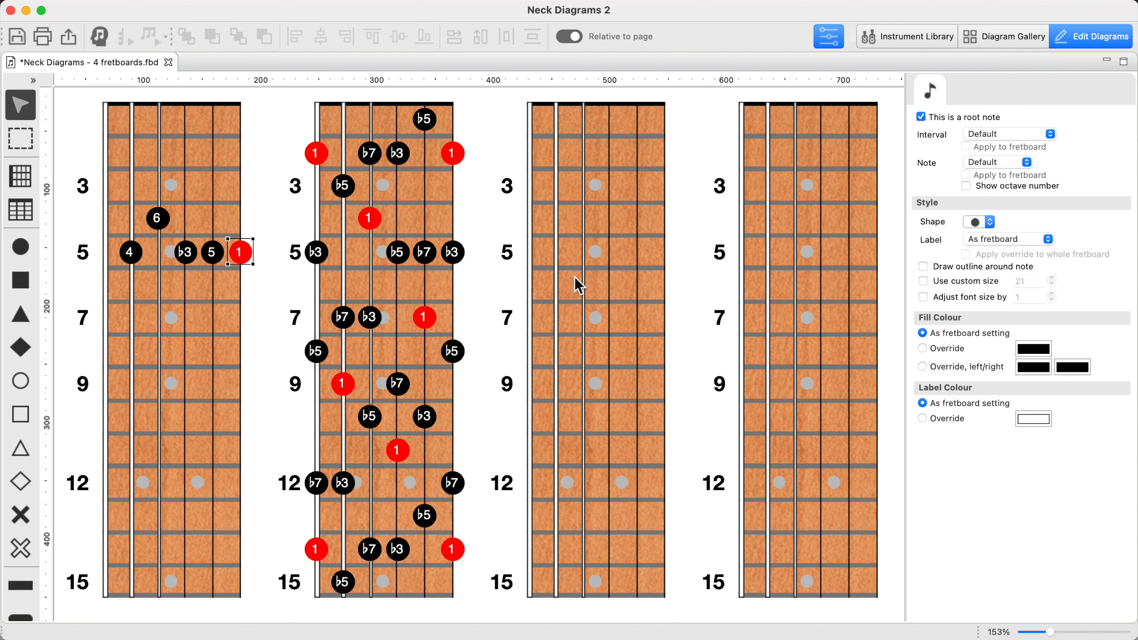
pyautogui.press('n')
pyautogui.click(663, 253)
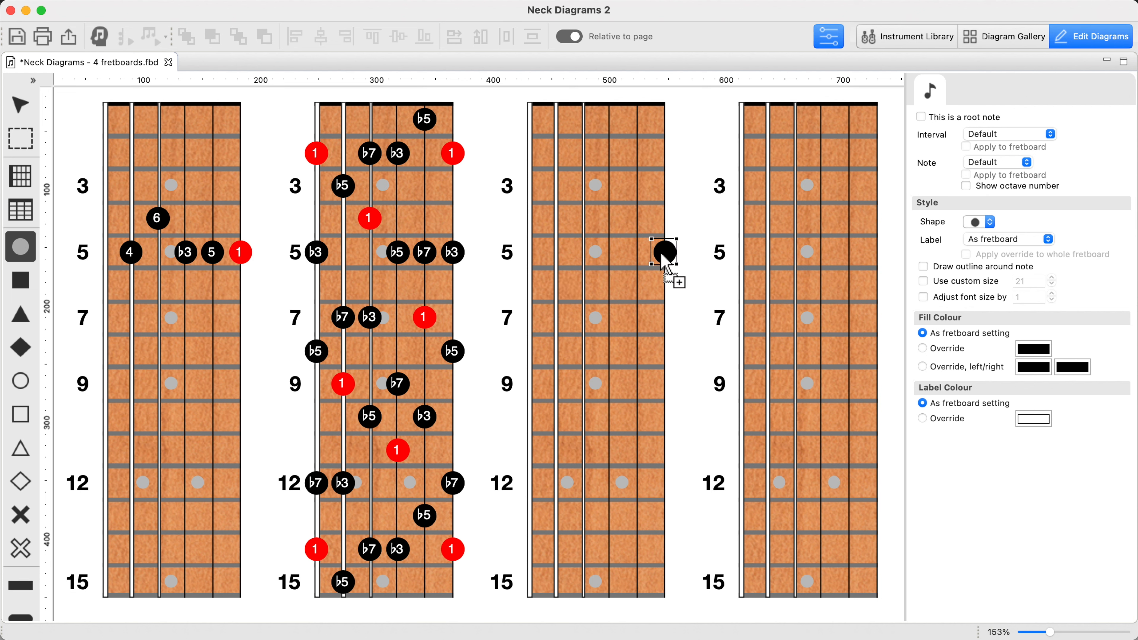
pyautogui.press('r')
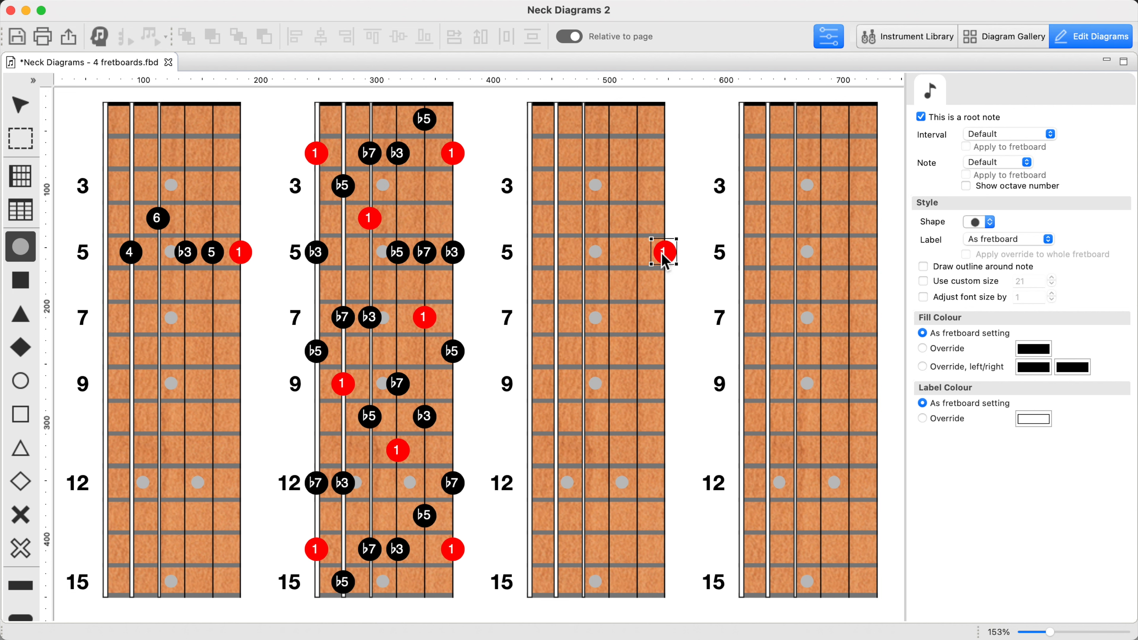
# Replace the third fretboard's single root marker with all 1, 5 and b3 occurrences across the neck, keeping the root setting
pyautogui.press('Delete')
pyautogui.click(665, 337)
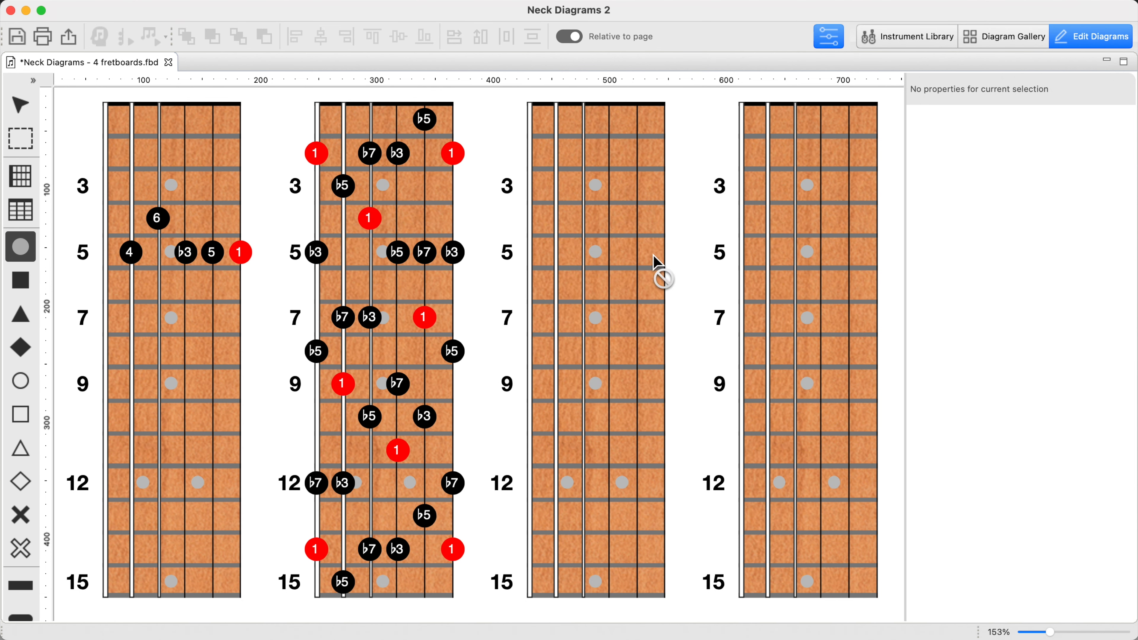
pyautogui.click(659, 254)
pyautogui.click(637, 254)
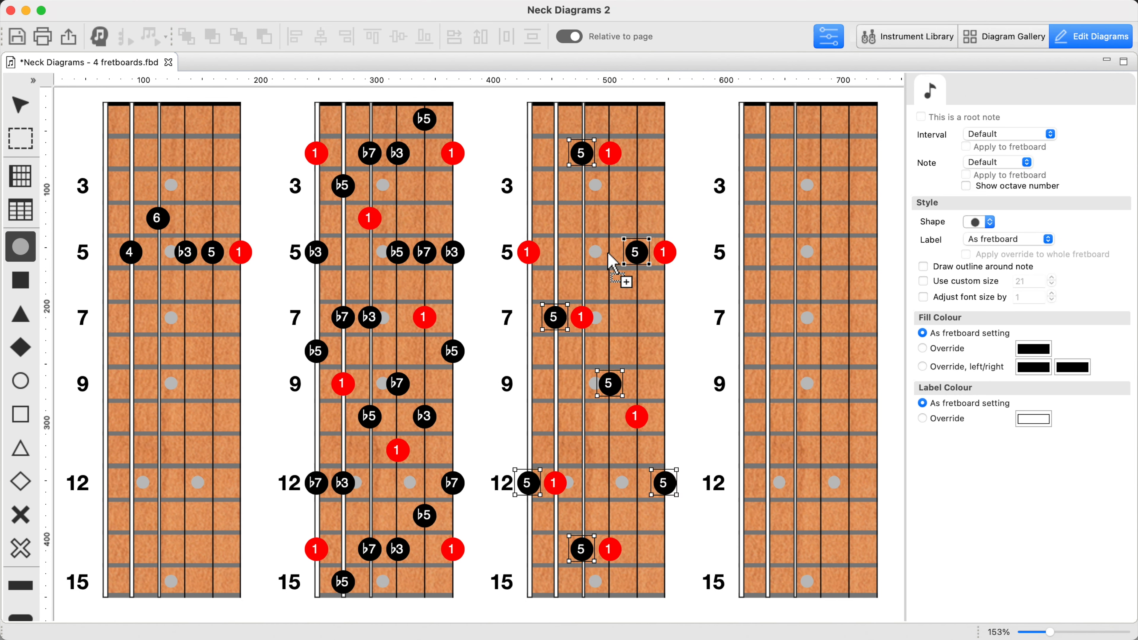
pyautogui.click(610, 253)
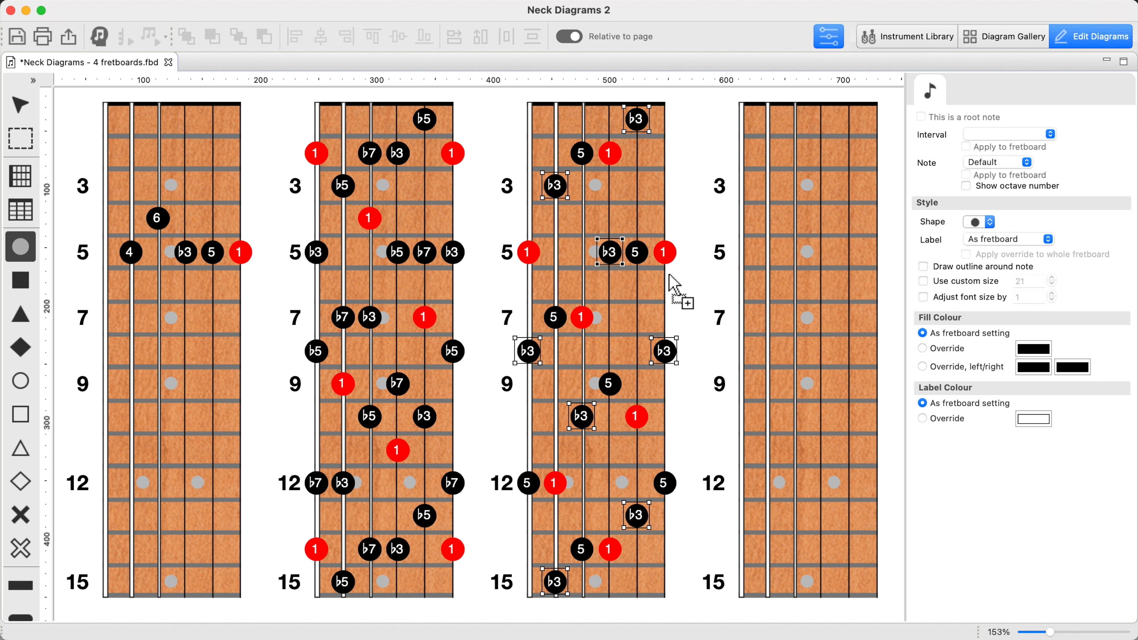
pyautogui.press('Escape')
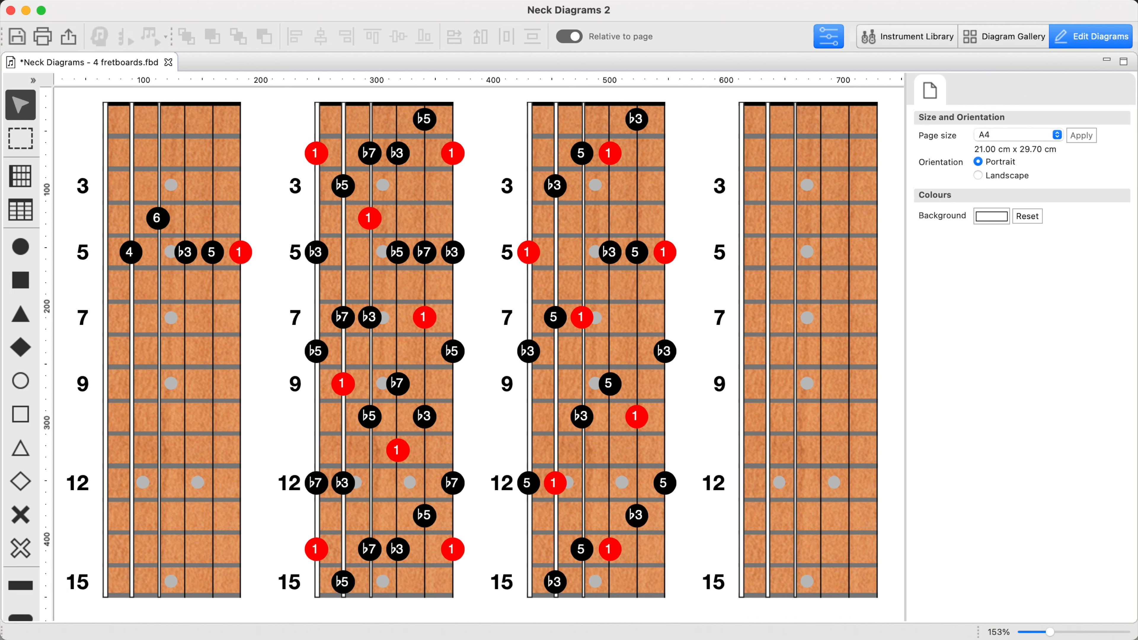